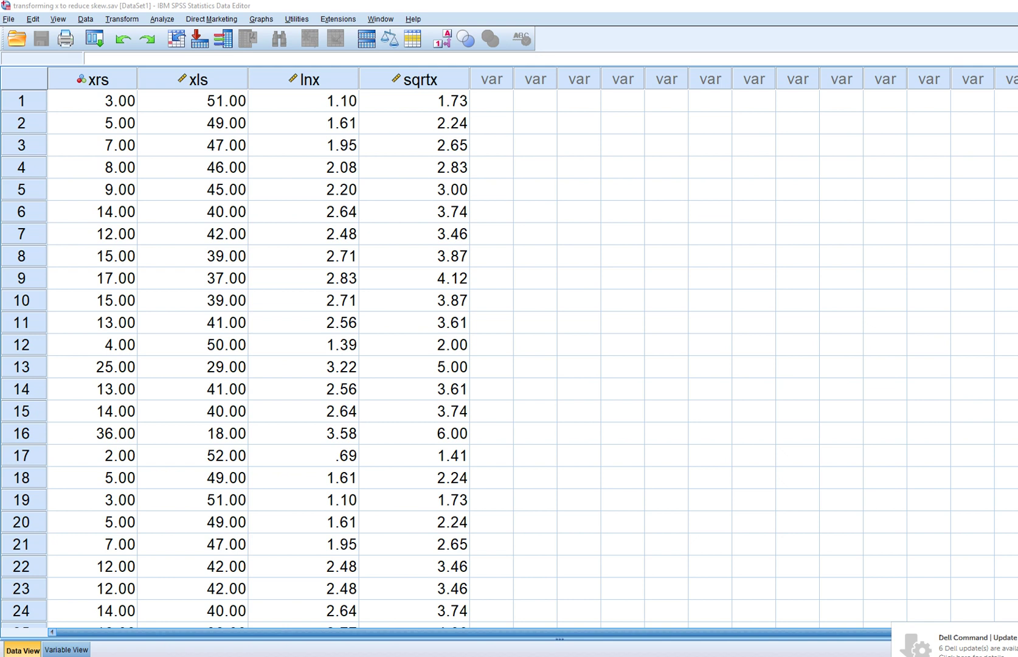
pyautogui.click(92, 79)
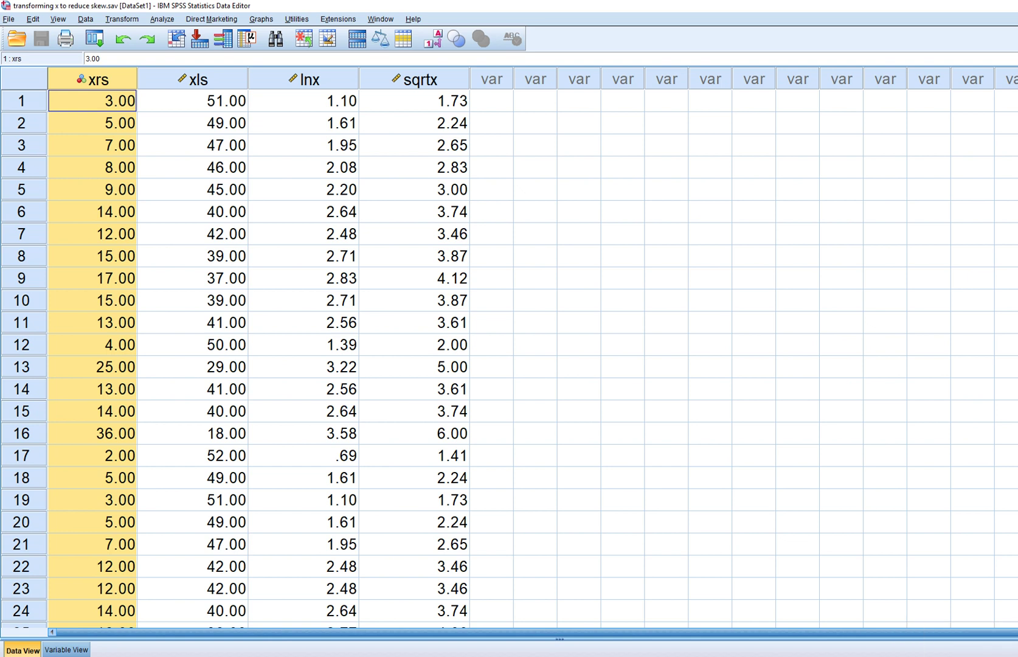
pyautogui.click(304, 79)
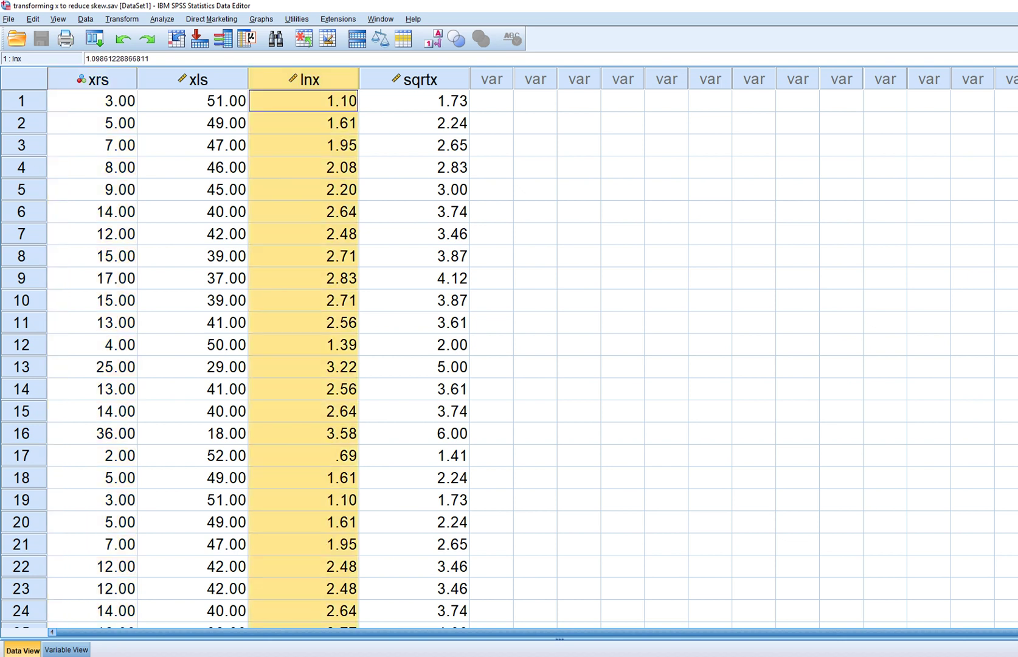
pyautogui.click(415, 79)
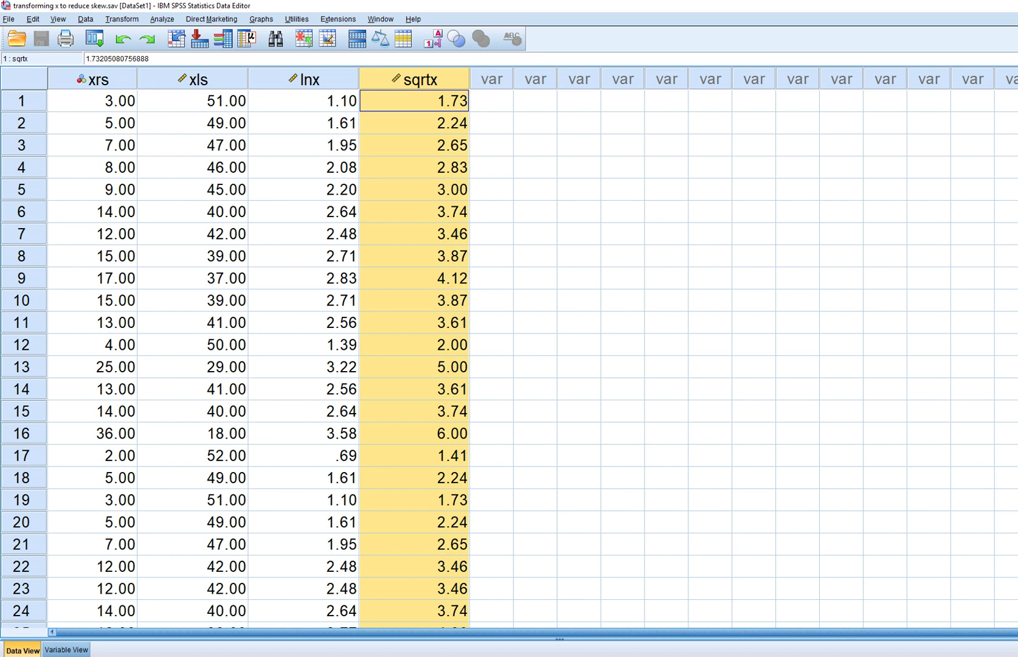
pyautogui.click(97, 100)
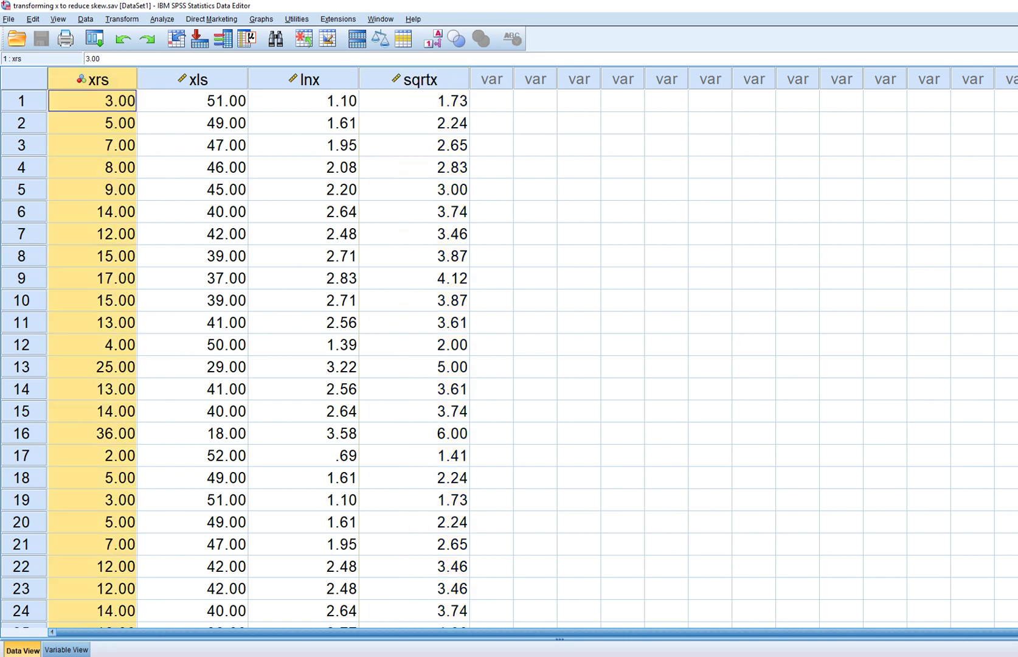
# Step: Set up an Explore analysis with xrs in the dependent list
pyautogui.click(162, 19)
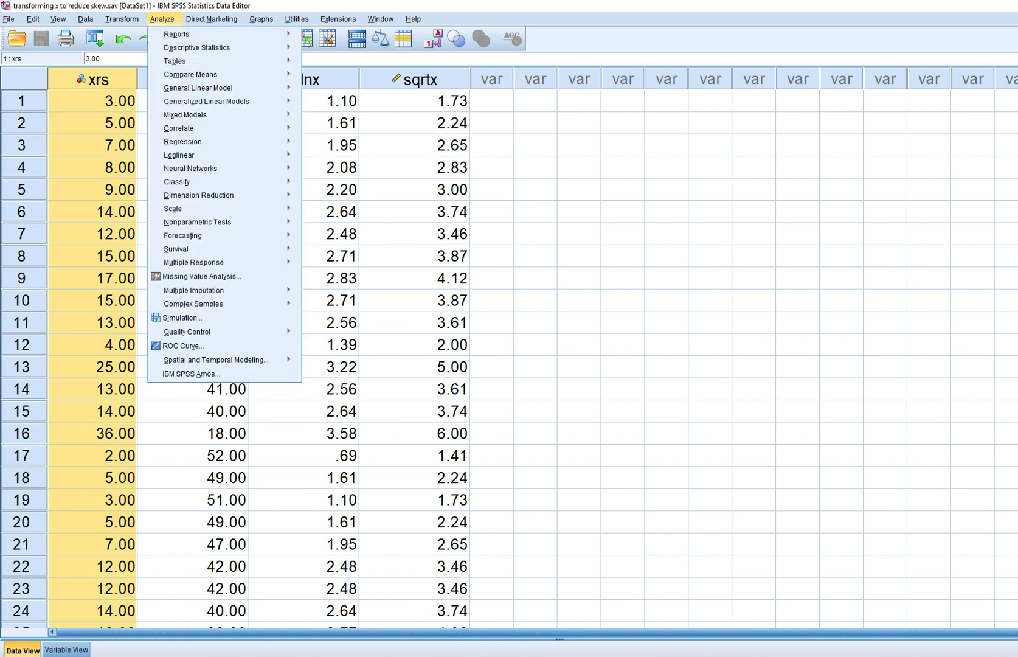
pyautogui.moveTo(196, 48)
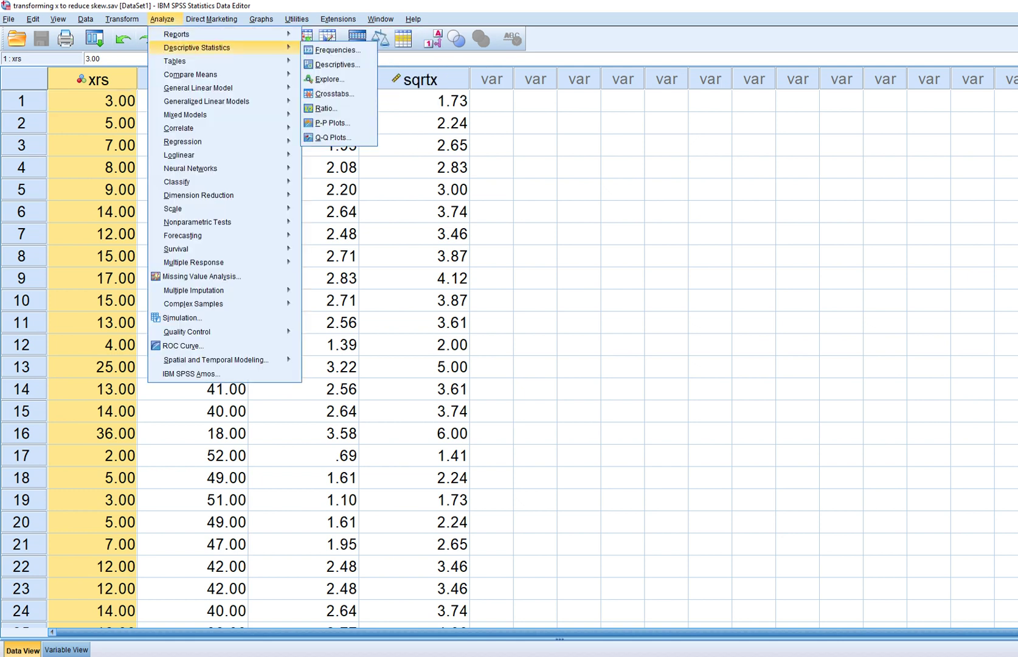
pyautogui.click(329, 79)
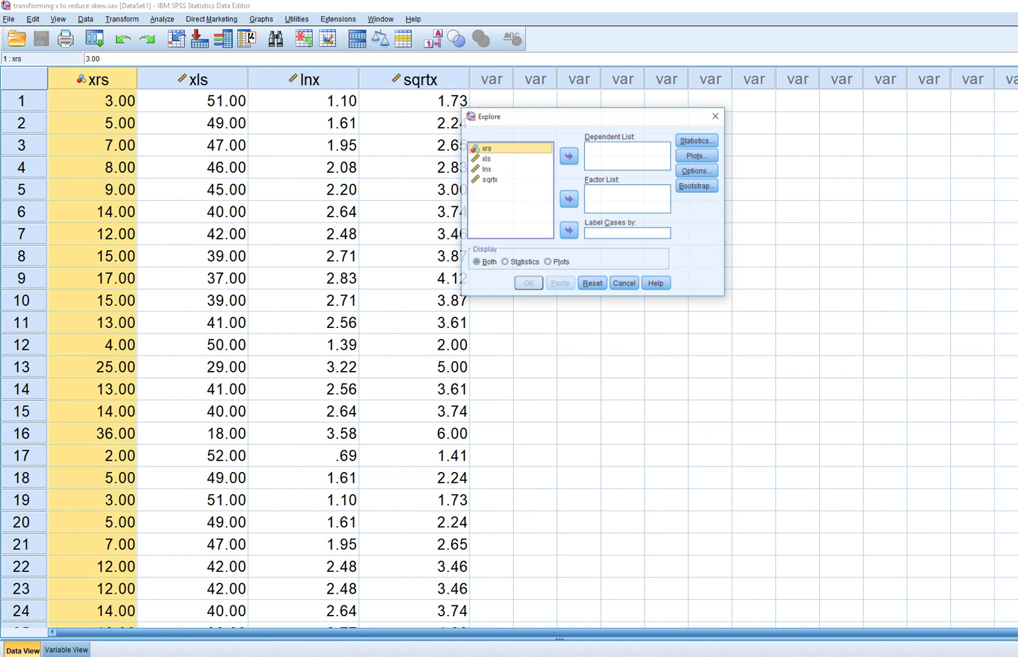
pyautogui.click(569, 155)
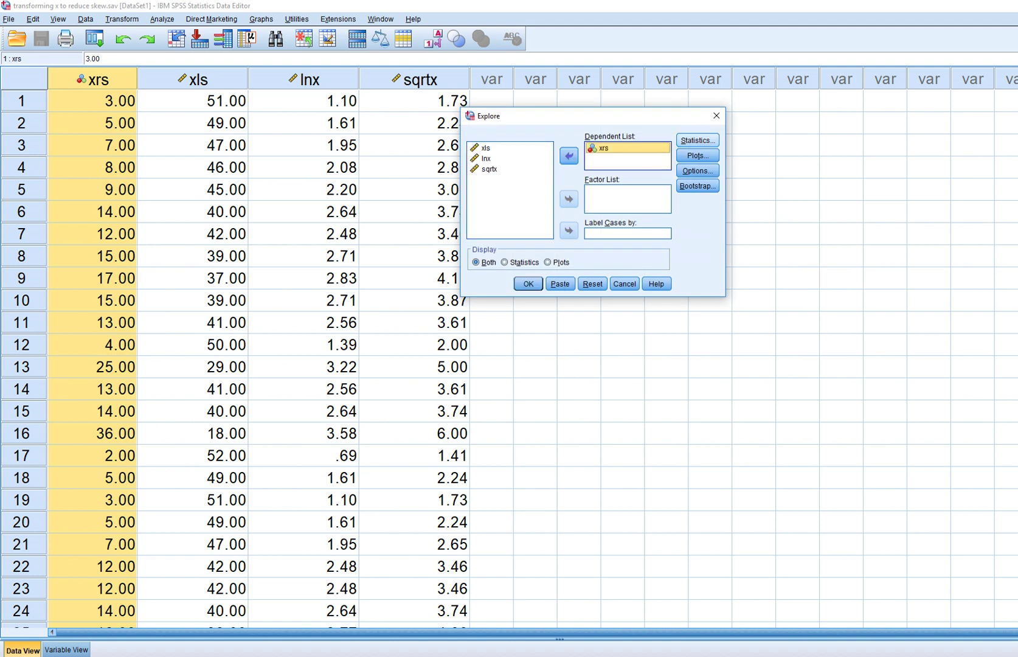
# Step: Add a histogram and normality plots with tests to the Explore analysis of xrs and run it
pyautogui.click(698, 156)
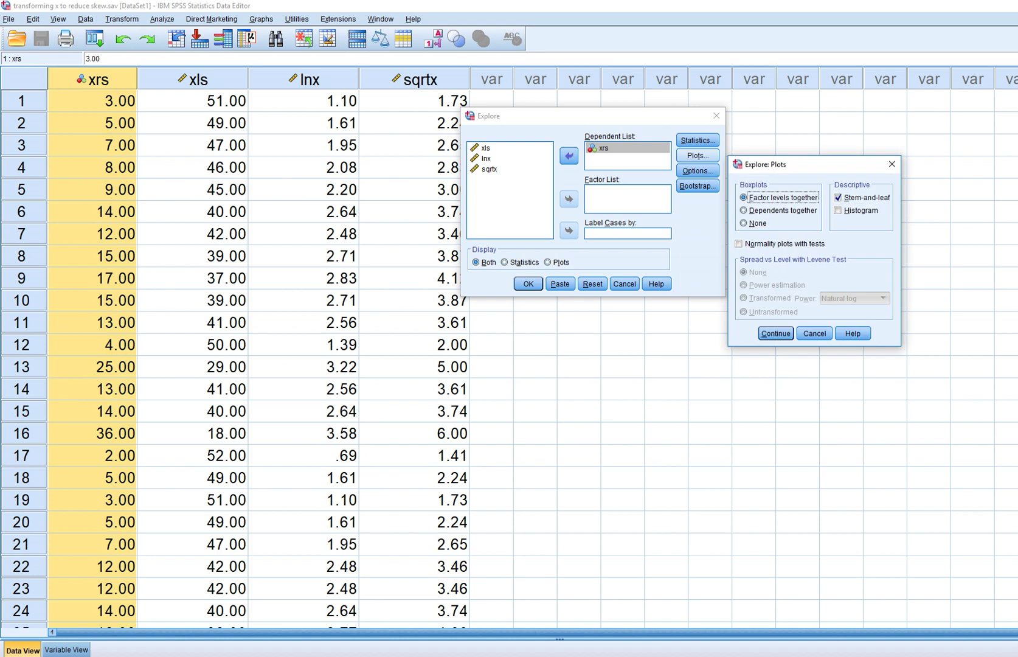
pyautogui.click(837, 210)
pyautogui.click(738, 243)
pyautogui.click(775, 333)
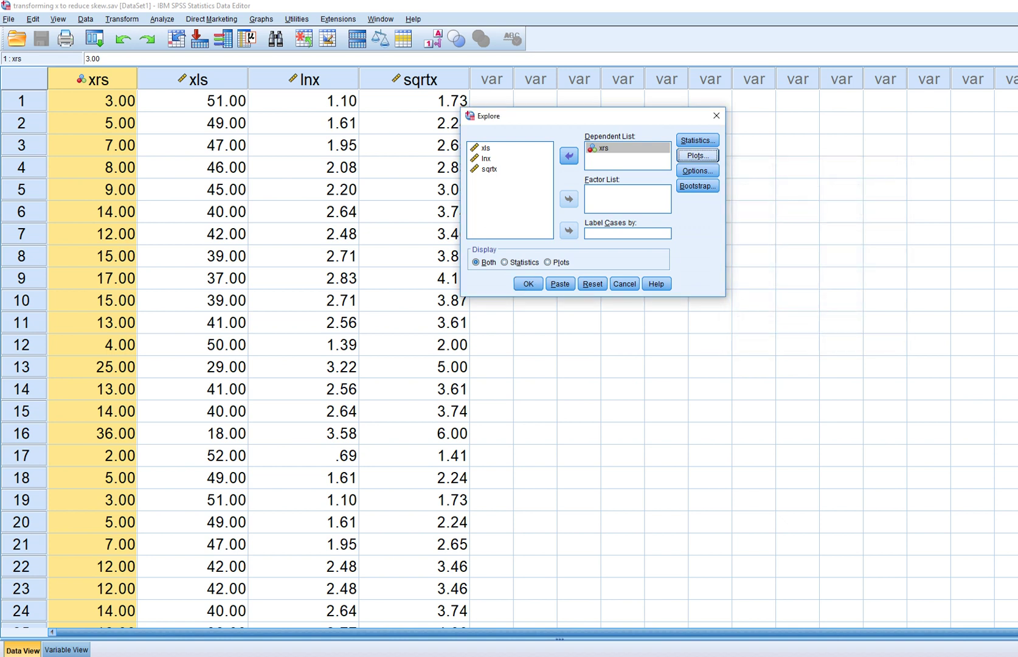
pyautogui.click(528, 283)
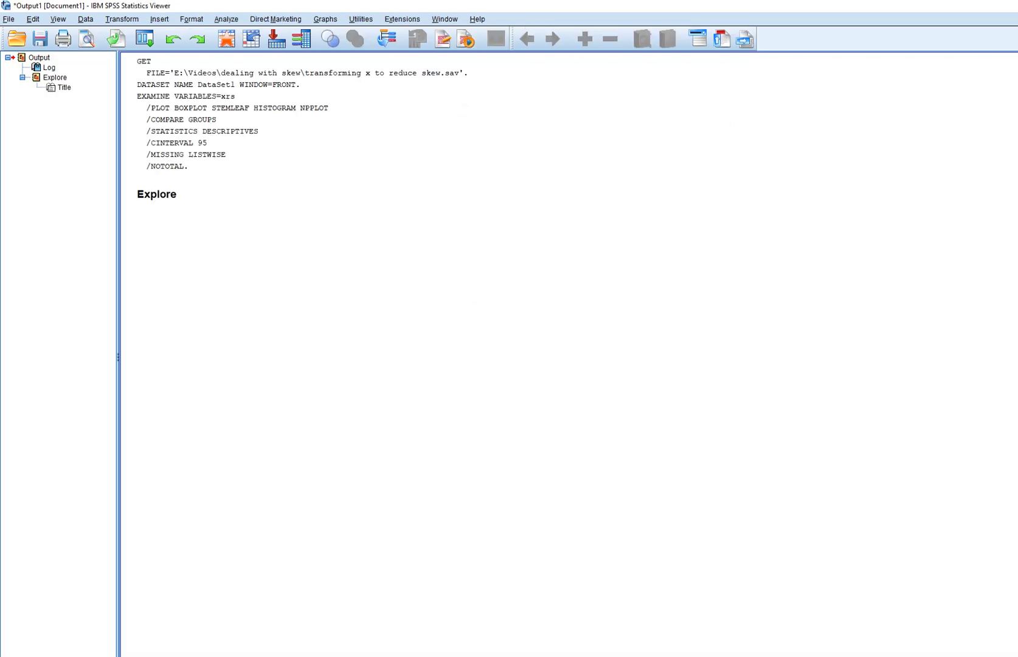
# Step: Examine the skewness statistic of xrs in the Descriptives table, marking it and sketching a number line centred on zero beside it
pyautogui.scroll(-1, 425, 352)
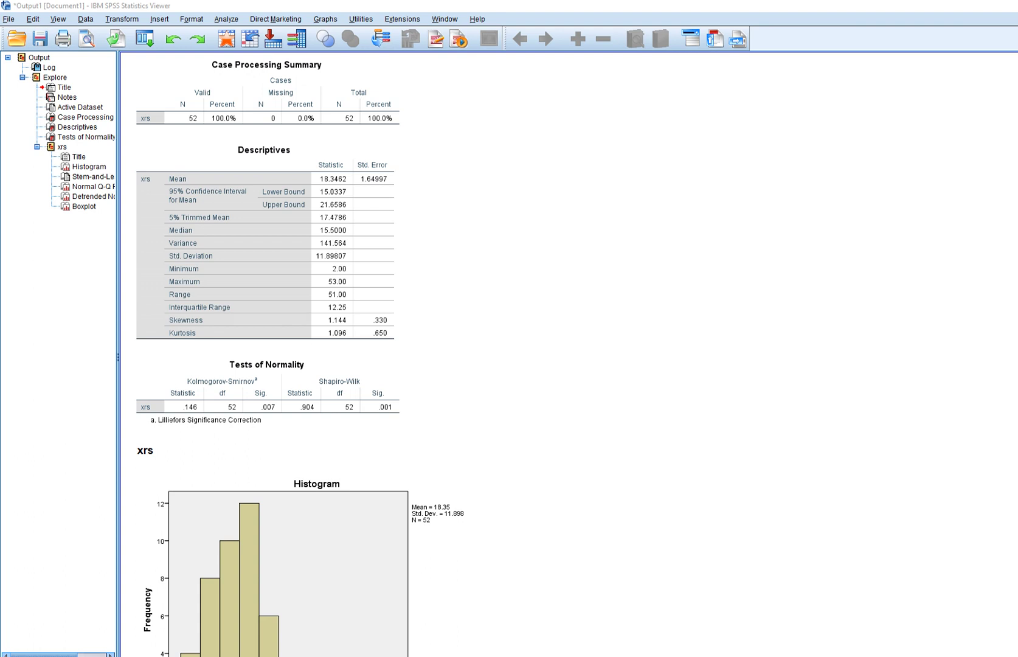
pyautogui.moveTo(172, 325); pyautogui.dragTo(205, 325)
pyautogui.moveTo(325, 329); pyautogui.dragTo(357, 327)
pyautogui.moveTo(494, 315); pyautogui.dragTo(629, 323)
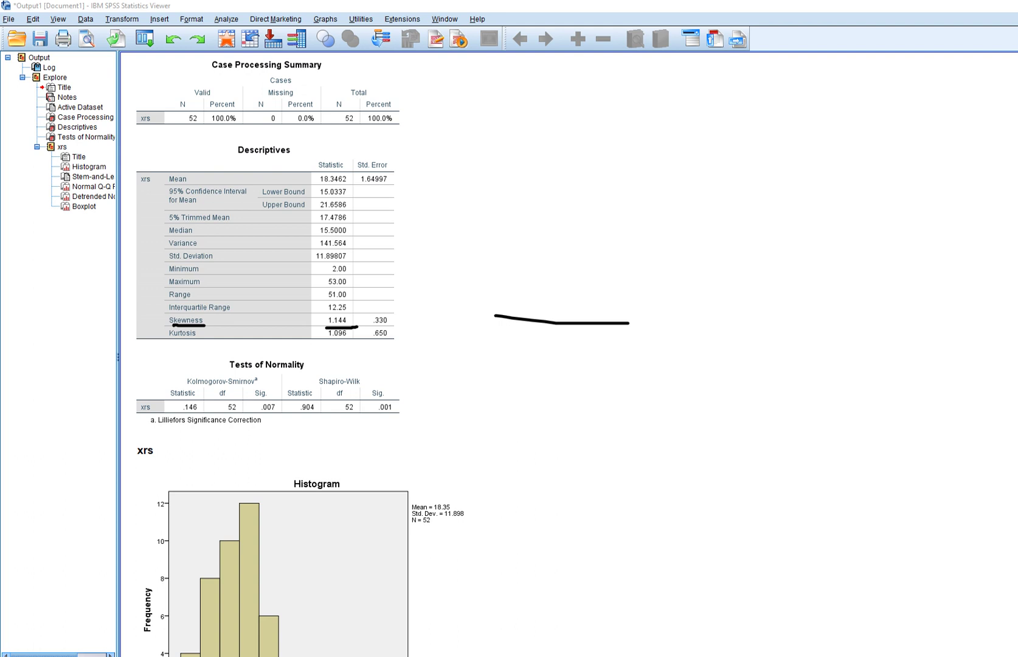
pyautogui.moveTo(561, 311); pyautogui.dragTo(562, 335)
pyautogui.moveTo(594, 296)
pyautogui.mouseDown()
pyautogui.moveTo(595, 309)
pyautogui.moveTo(603, 302)
pyautogui.mouseUp()
pyautogui.moveTo(515, 294); pyautogui.dragTo(541, 294)
pyautogui.moveTo(563, 345)
pyautogui.mouseDown()
pyautogui.moveTo(558, 359)
pyautogui.moveTo(564, 346)
pyautogui.mouseUp()
pyautogui.click(265, 243)
pyautogui.press('Escape')
# Step: Examine the shape of the xrs histogram and the significance values of both tests of normality
pyautogui.scroll(-4, 272, 354)
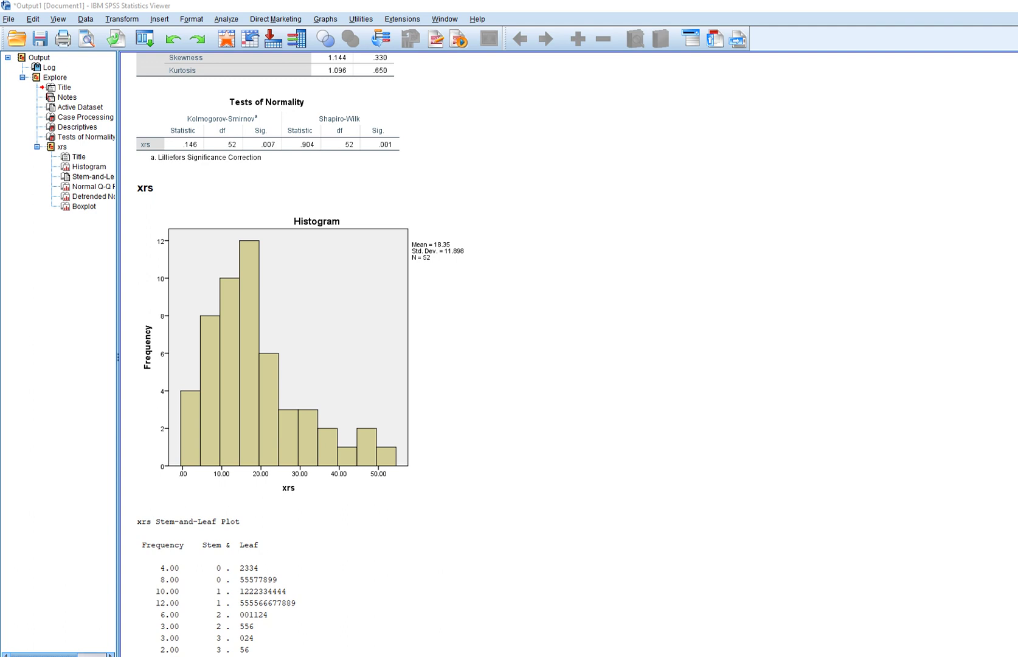
pyautogui.moveTo(176, 391)
pyautogui.mouseDown()
pyautogui.moveTo(242, 224)
pyautogui.moveTo(277, 304)
pyautogui.moveTo(405, 451)
pyautogui.mouseUp()
pyautogui.moveTo(343, 317)
pyautogui.mouseDown()
pyautogui.moveTo(341, 342)
pyautogui.moveTo(359, 331)
pyautogui.mouseUp()
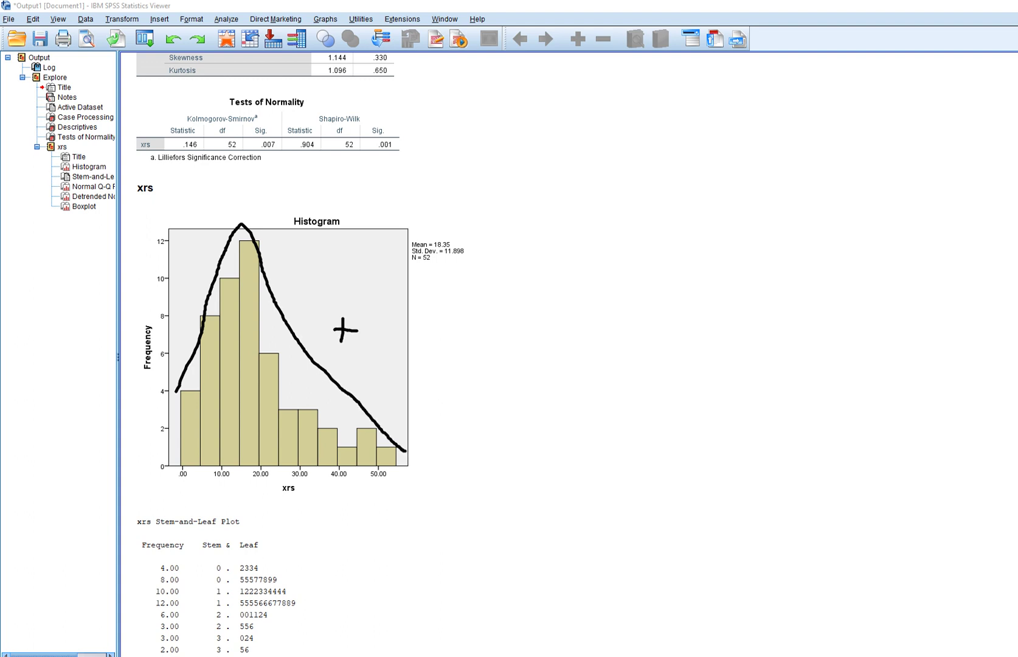
pyautogui.moveTo(232, 103); pyautogui.dragTo(277, 110)
pyautogui.moveTo(198, 126); pyautogui.dragTo(247, 127)
pyautogui.moveTo(323, 125); pyautogui.dragTo(363, 124)
pyautogui.moveTo(262, 156); pyautogui.dragTo(286, 156)
pyautogui.moveTo(378, 156); pyautogui.dragTo(393, 156)
pyautogui.press('Escape')
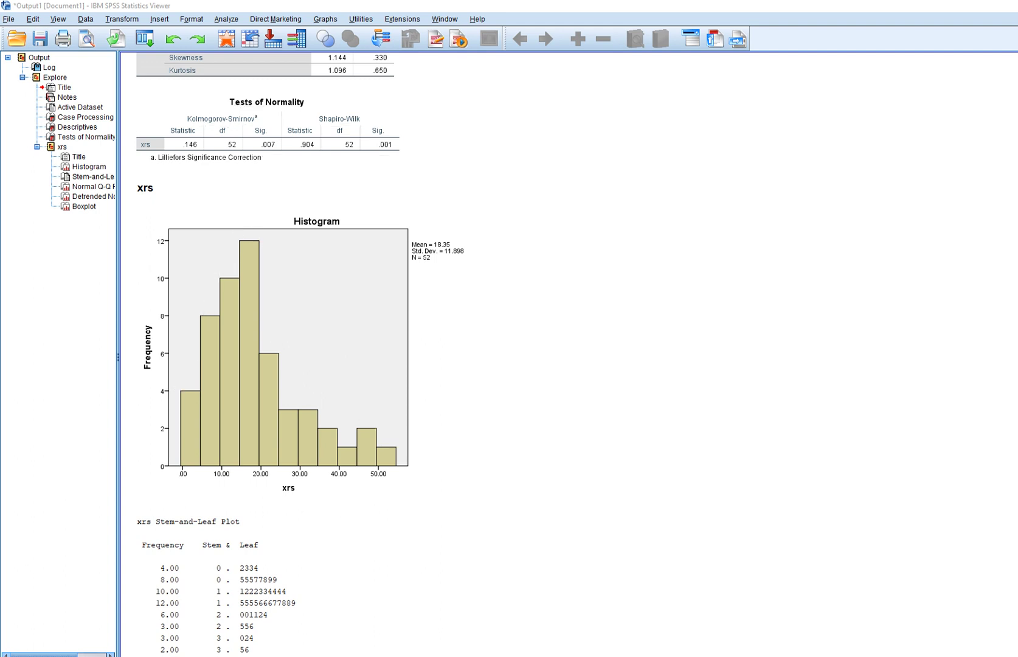
# Step: Return to the Data Editor and delete the existing lnx and sqrtx variables
pyautogui.moveTo(471, 656)
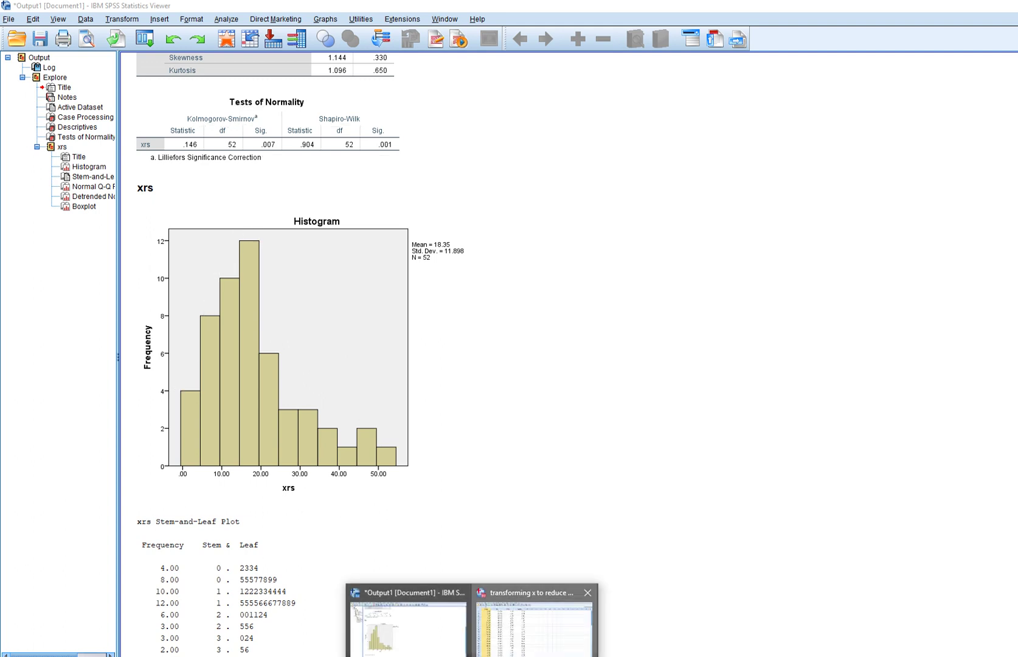
pyautogui.click(534, 629)
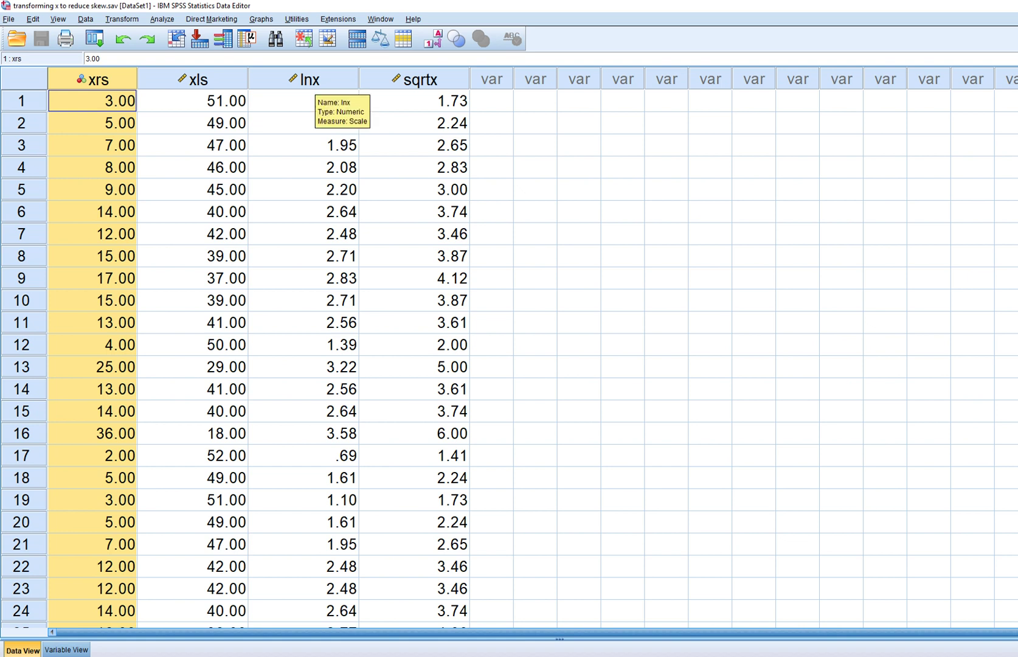
pyautogui.click(413, 79)
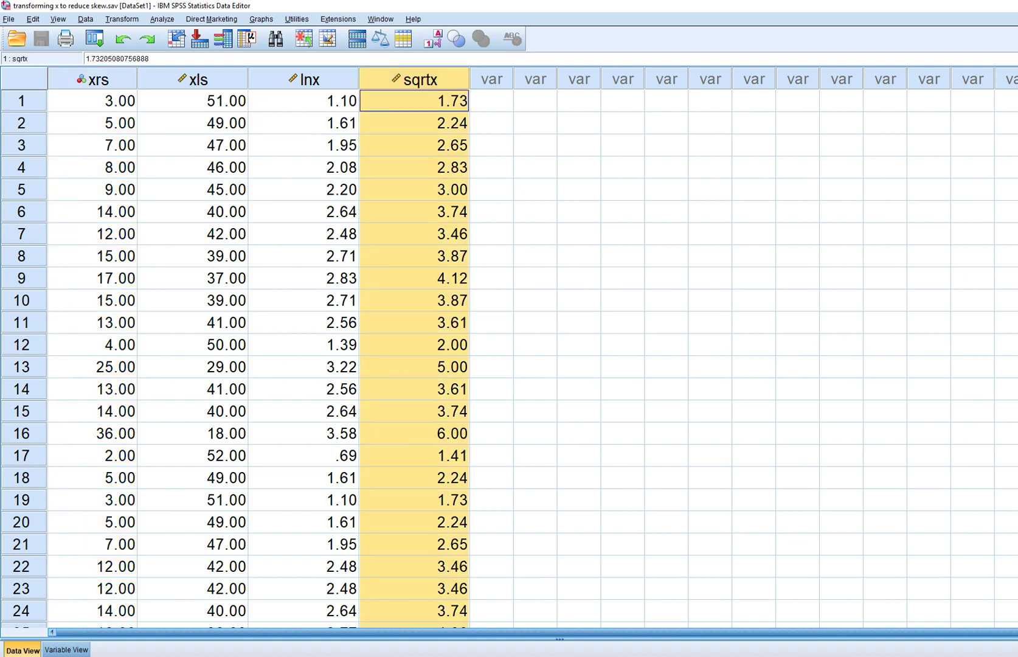
pyautogui.click(303, 79)
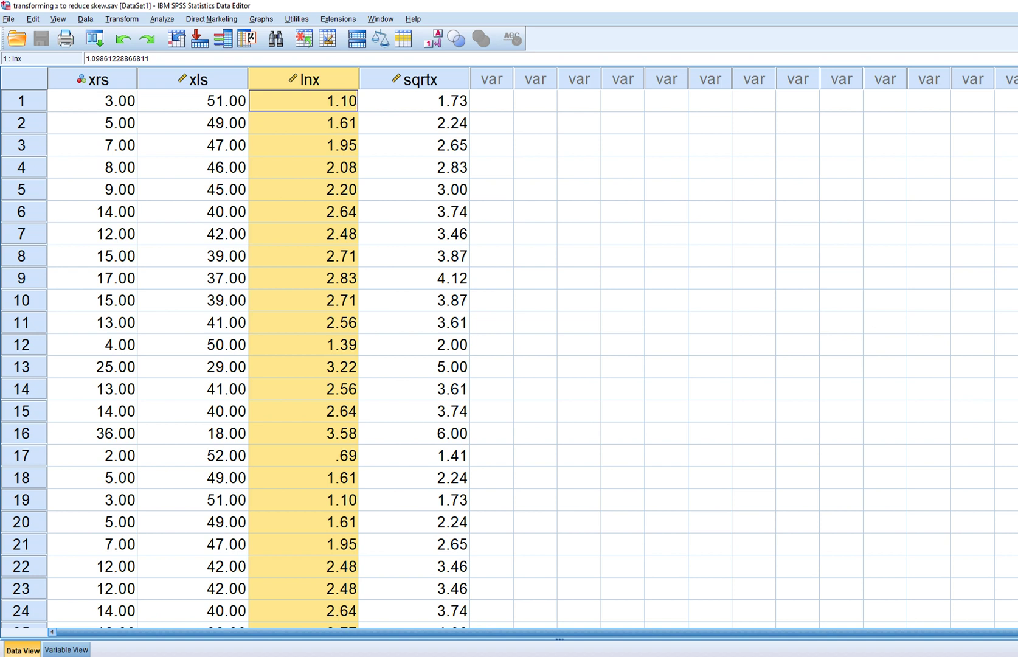
pyautogui.keyDown('shift'); pyautogui.click(414, 79); pyautogui.keyUp('shift')
pyautogui.press('Delete')
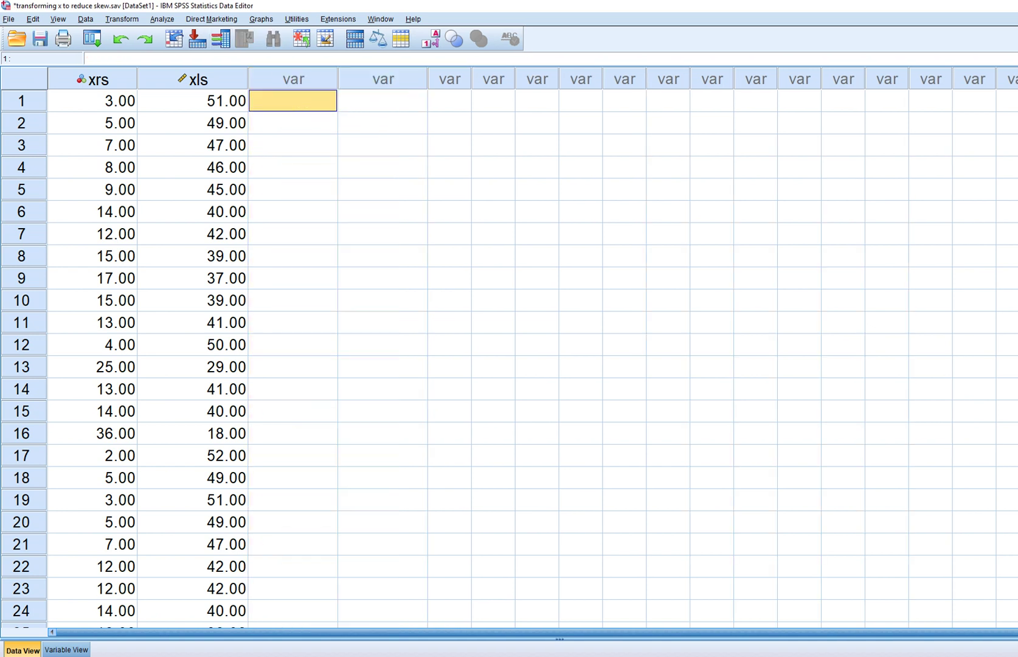
# Step: Compute a new variable lnx with the numeric expression ln(xrs)
pyautogui.hotkey('alt', 't')
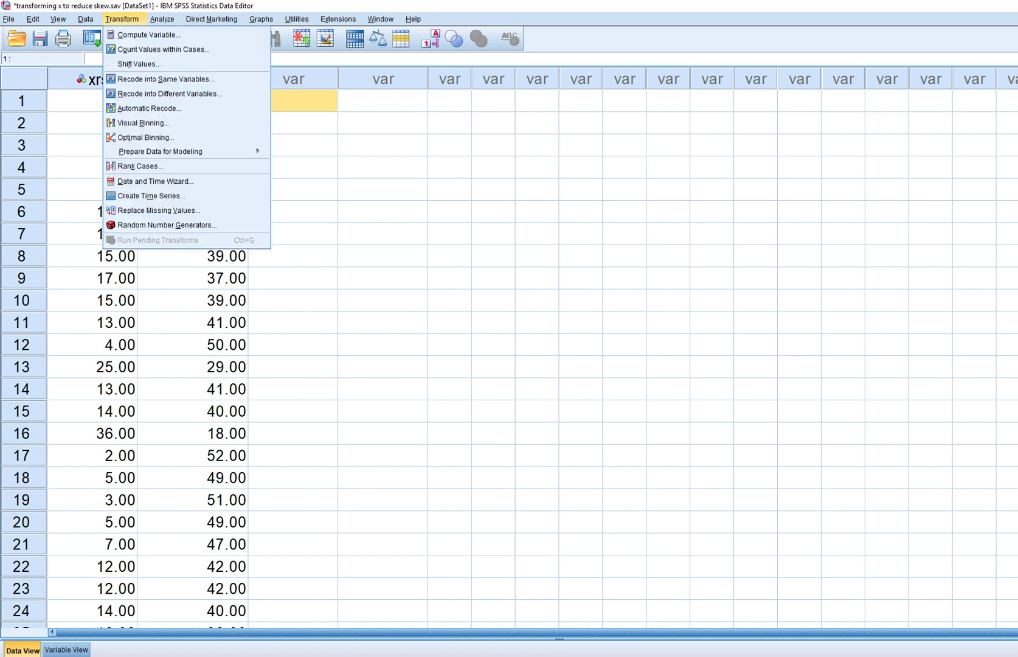
pyautogui.press('Down')
pyautogui.press('Return')
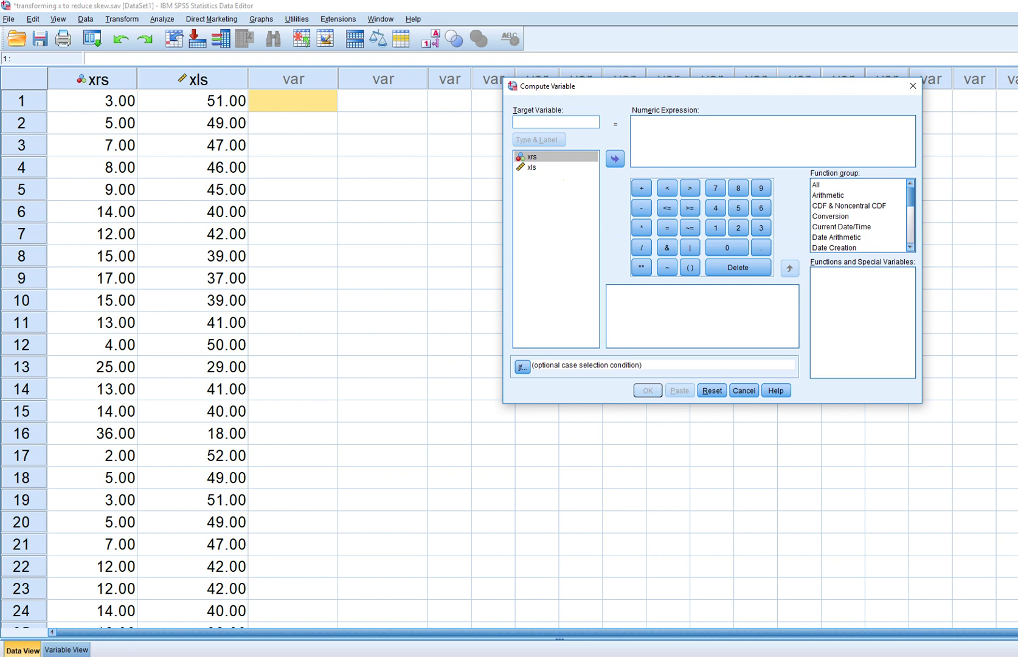
pyautogui.write('lnx')
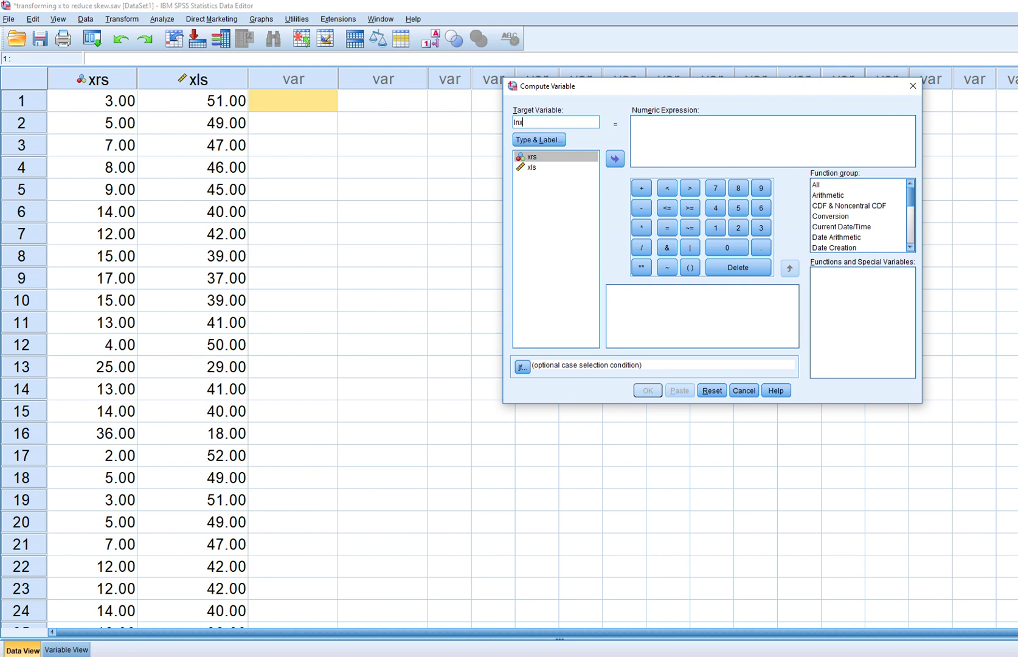
pyautogui.click(632, 121)
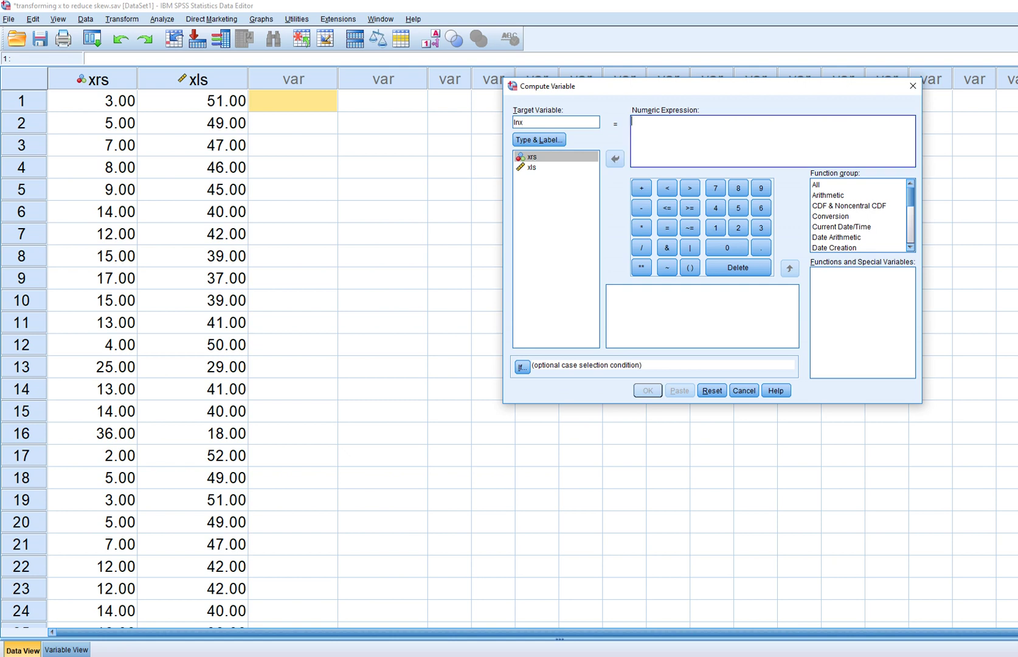
pyautogui.write('ln(')
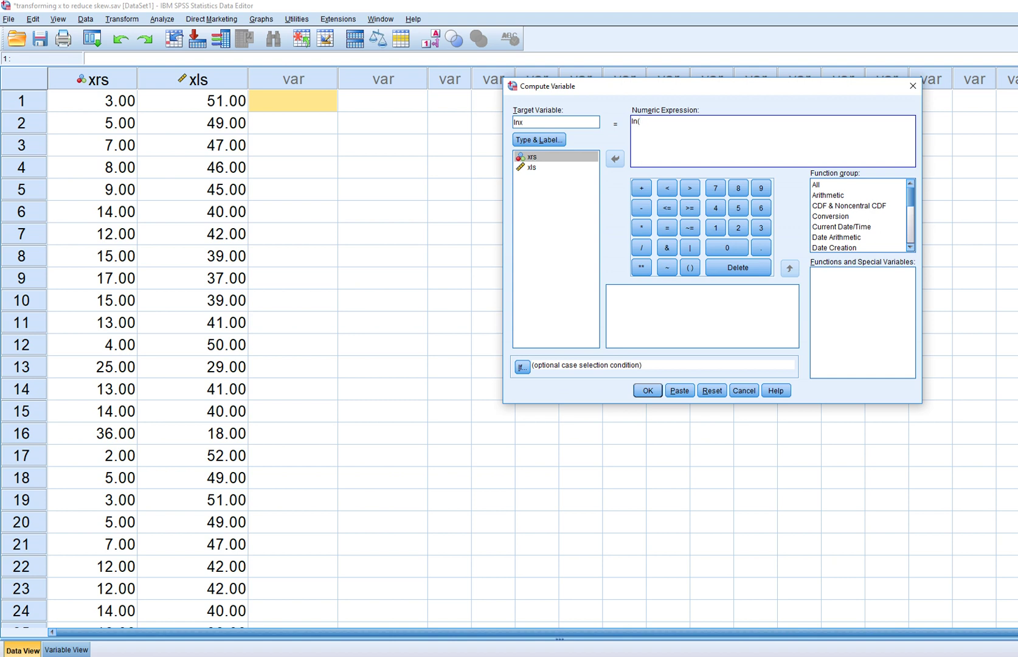
pyautogui.doubleClick(531, 156)
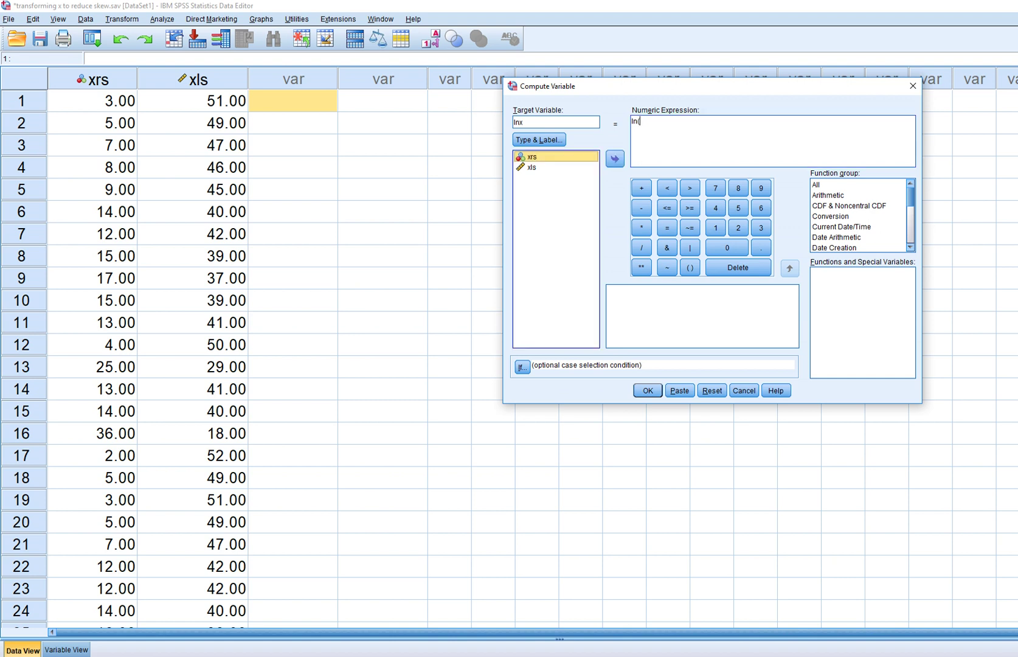
pyautogui.write(')')
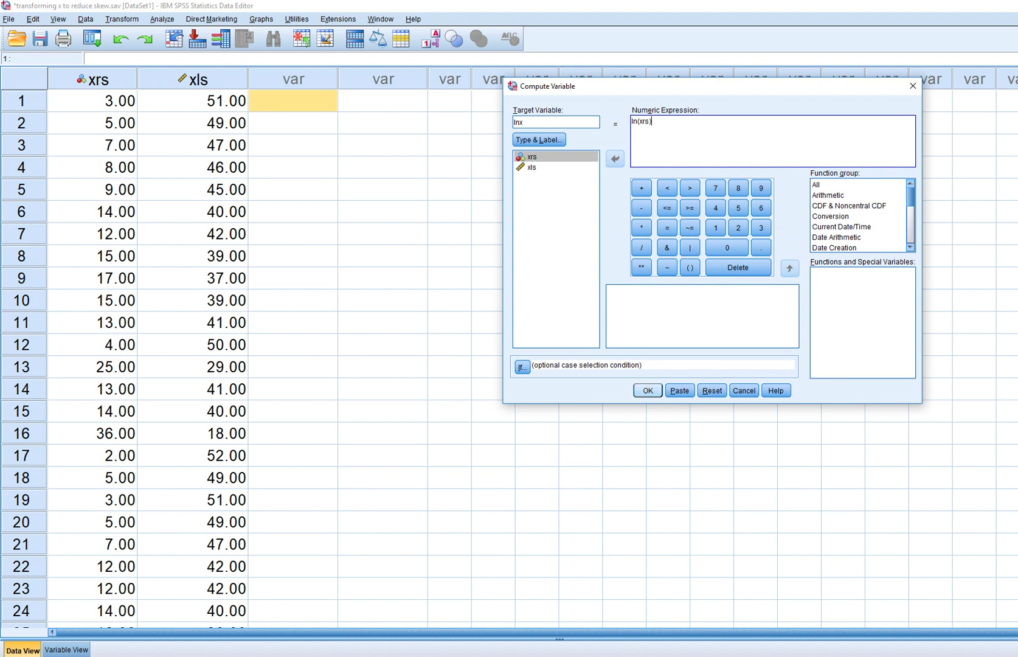
pyautogui.click(647, 391)
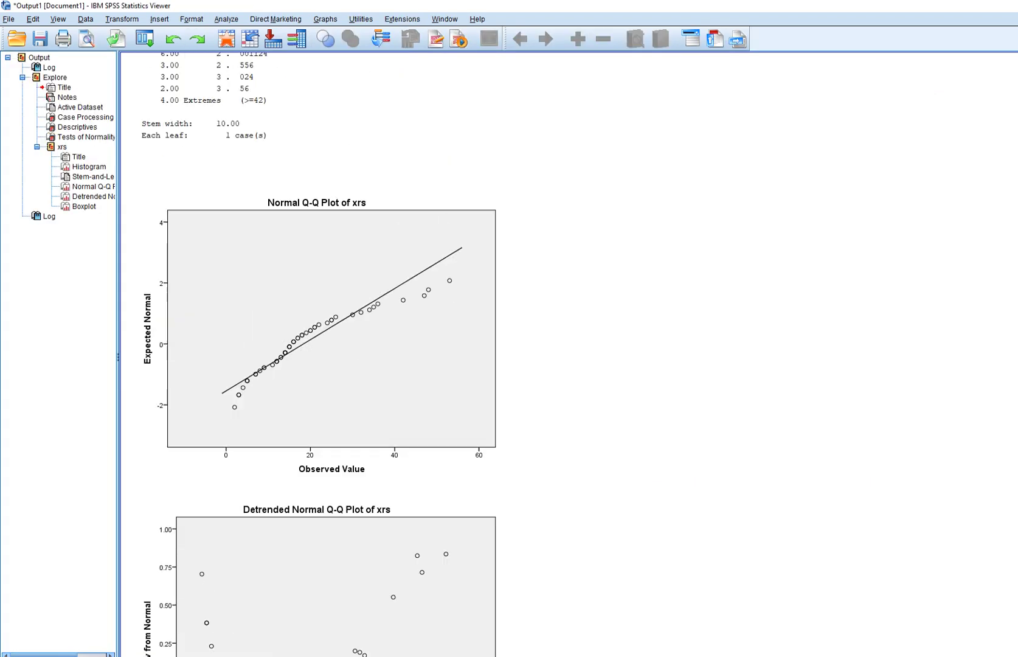
# Step: Return to the Data Editor and check the newly computed lnx column
pyautogui.scroll(-1, 568, 354)
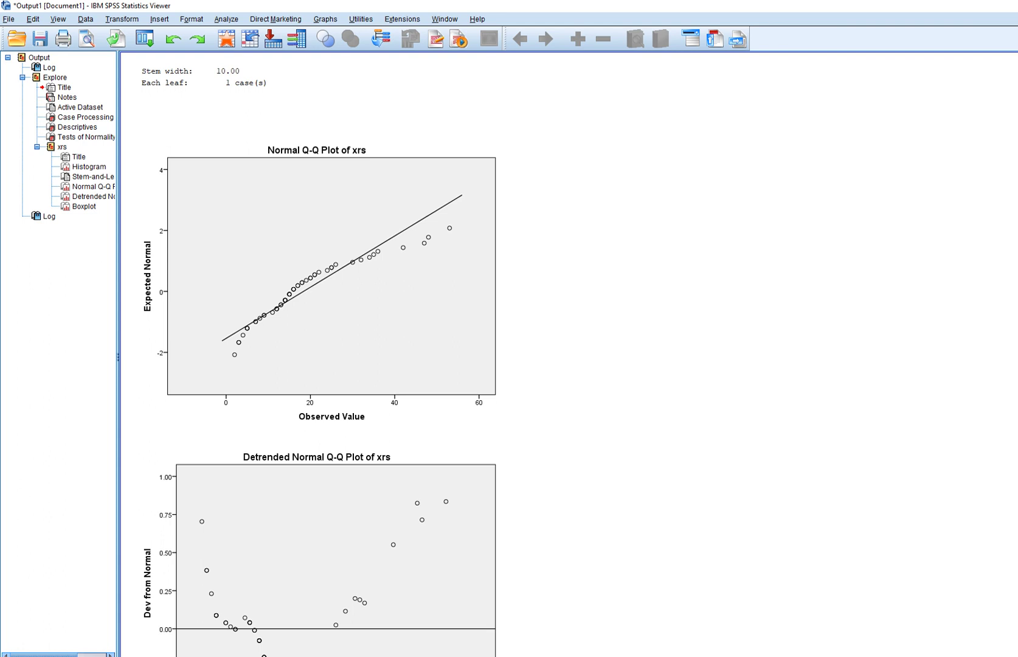
pyautogui.click(471, 656)
pyautogui.click(533, 620)
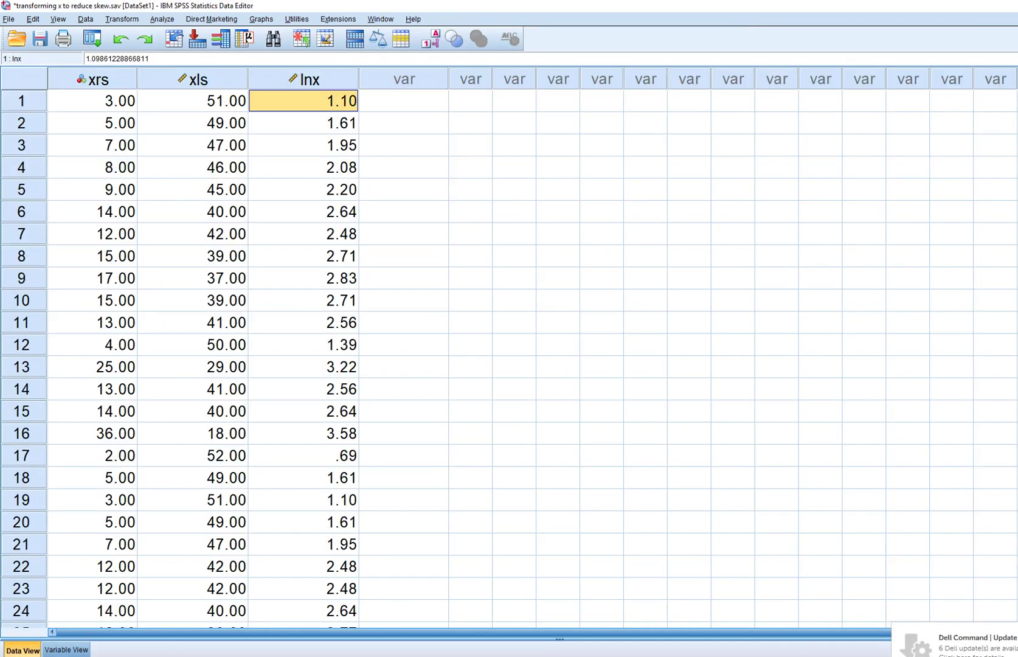
pyautogui.click(308, 79)
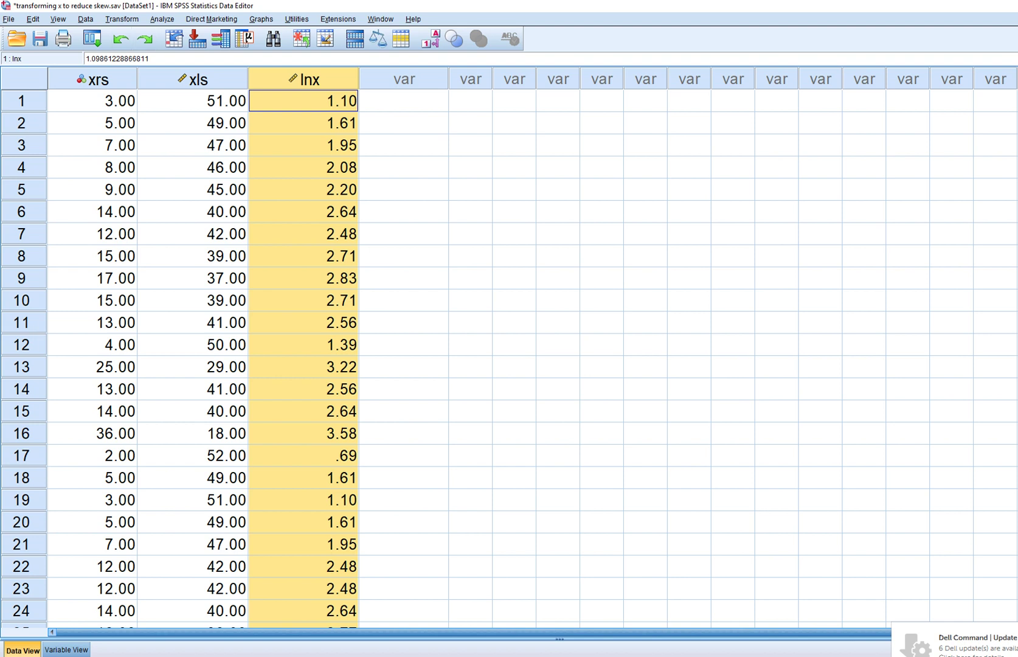
# Step: Reset the Compute Variable settings and compute a new variable sqrtX with the numeric expression sqrt(xrs)
pyautogui.click(122, 19)
pyautogui.click(148, 35)
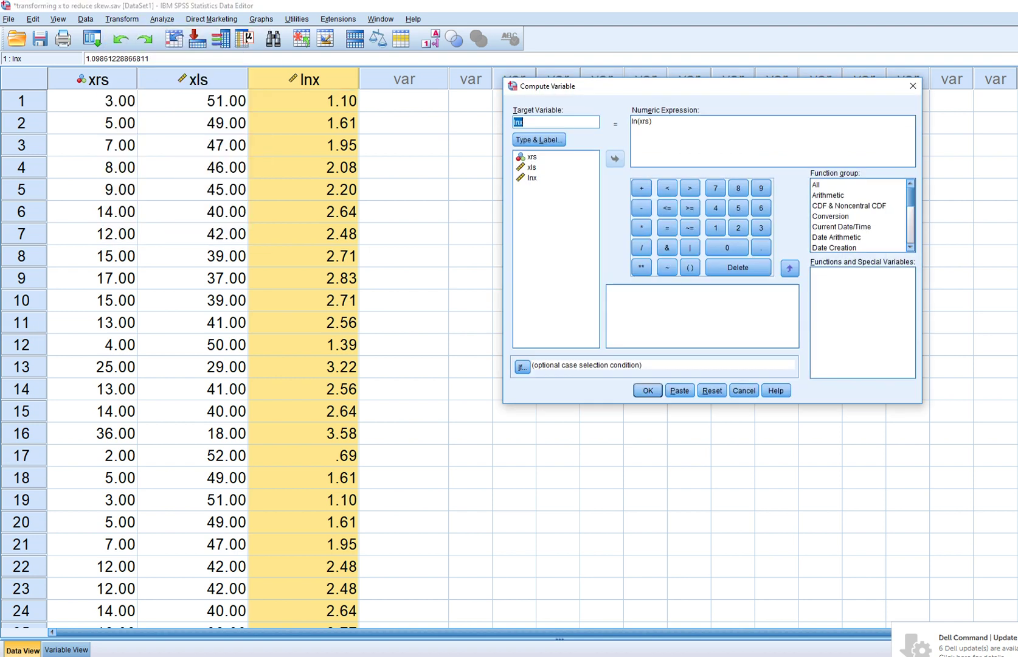
pyautogui.click(712, 391)
pyautogui.click(555, 122)
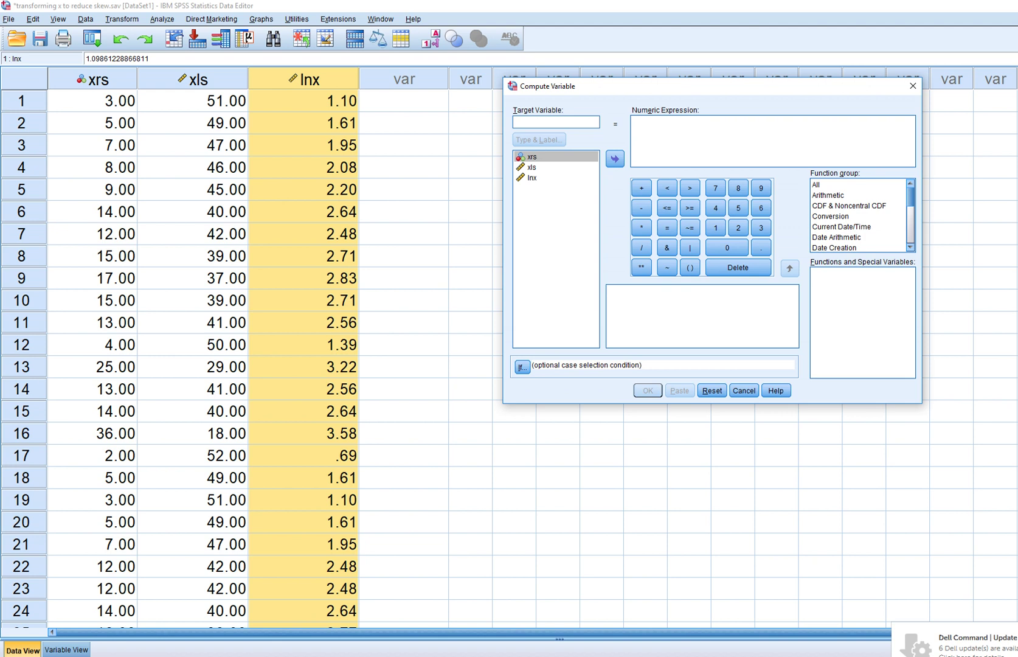
pyautogui.write('sqrt')
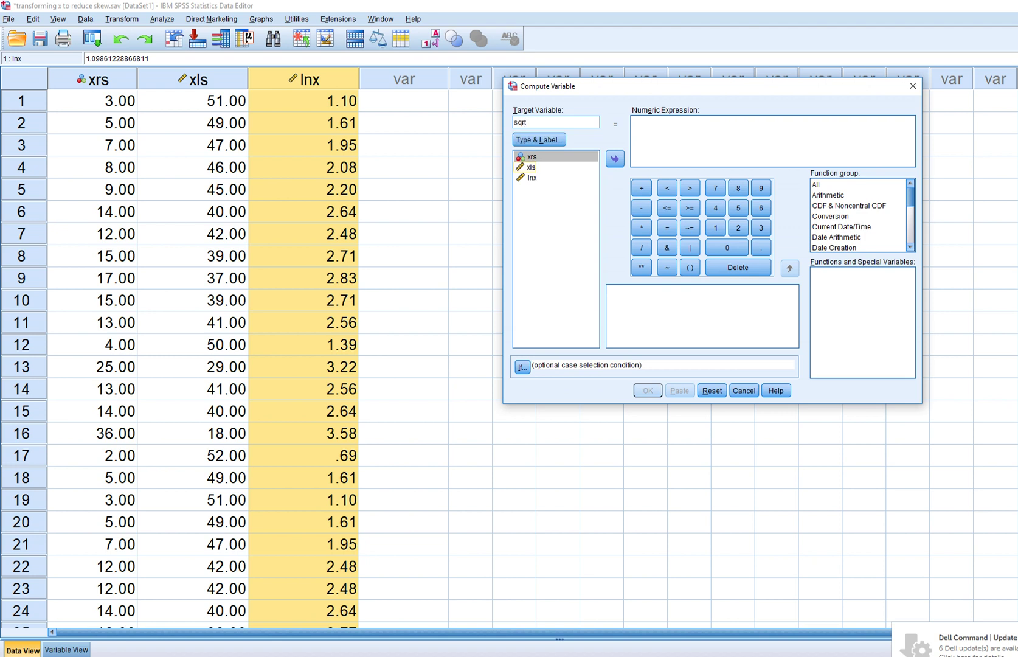
pyautogui.write('X')
pyautogui.click(632, 122)
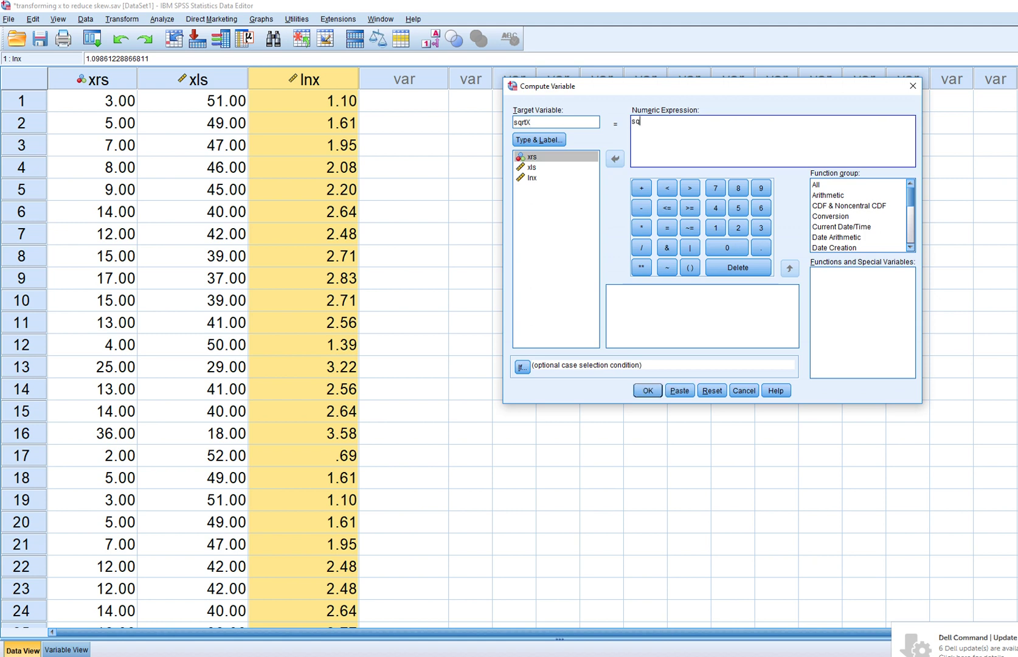
pyautogui.write('rt(')
pyautogui.click(532, 157)
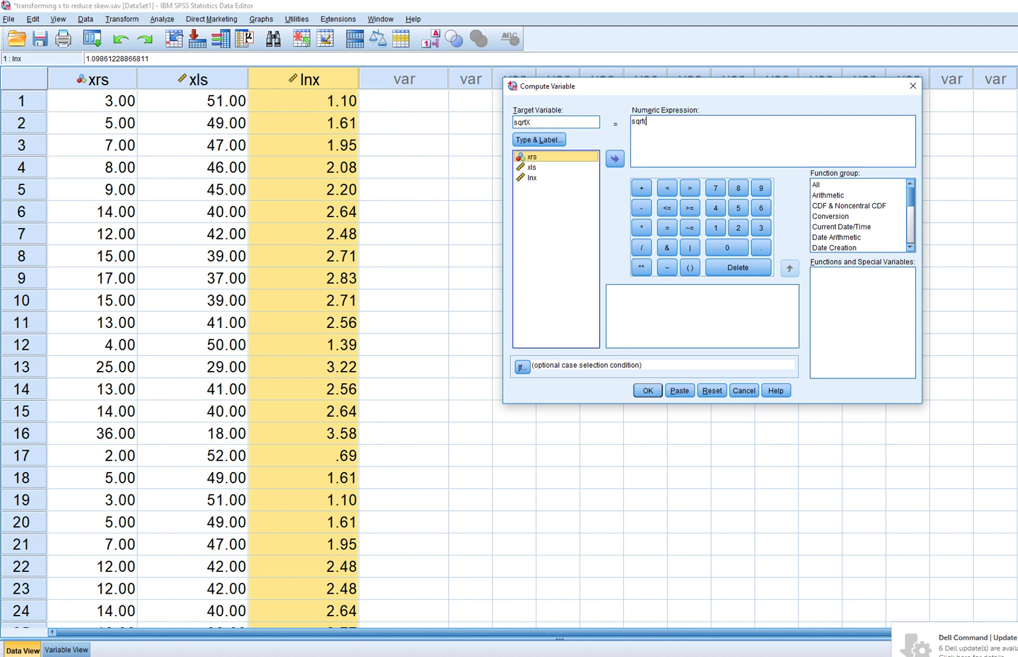
pyautogui.click(615, 159)
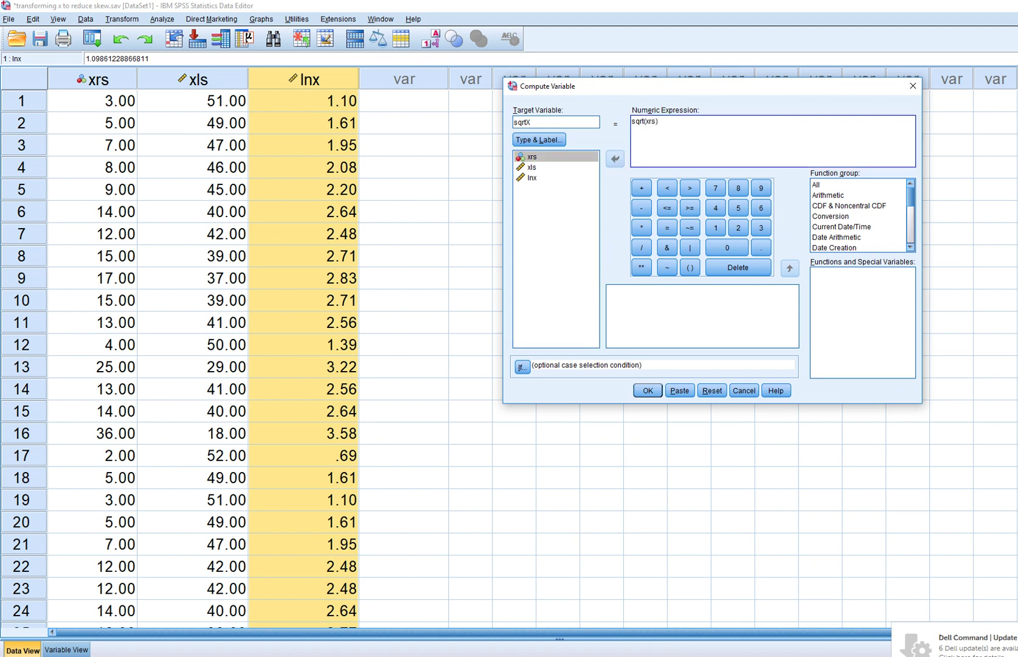
pyautogui.click(647, 390)
# Step: Return to the Data Editor and check the newly computed sqrtX column
pyautogui.scroll(-3, 332, 353)
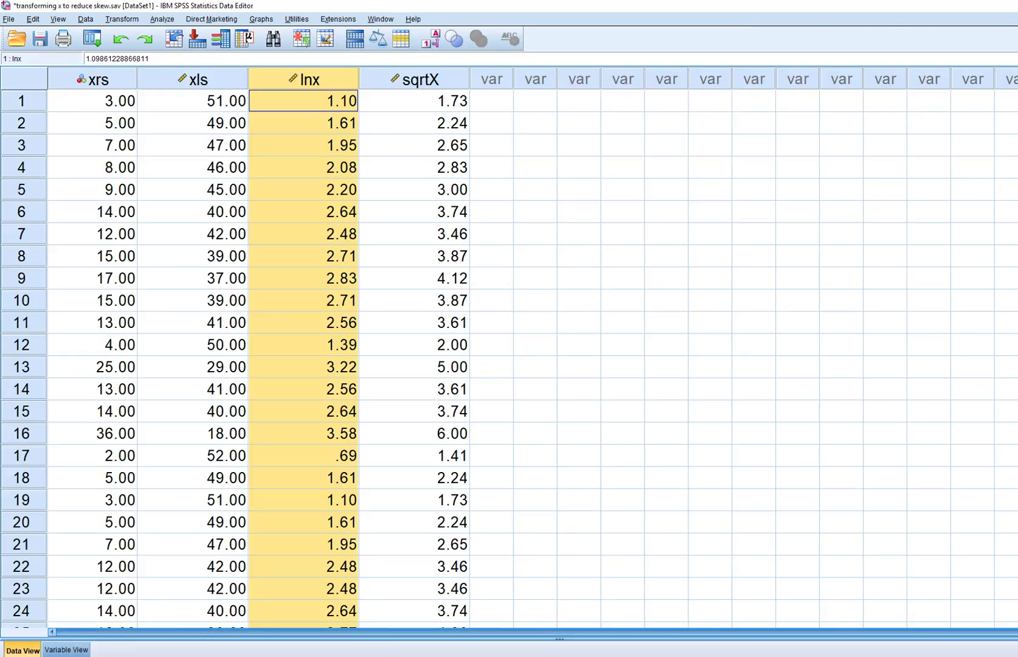
pyautogui.click(540, 627)
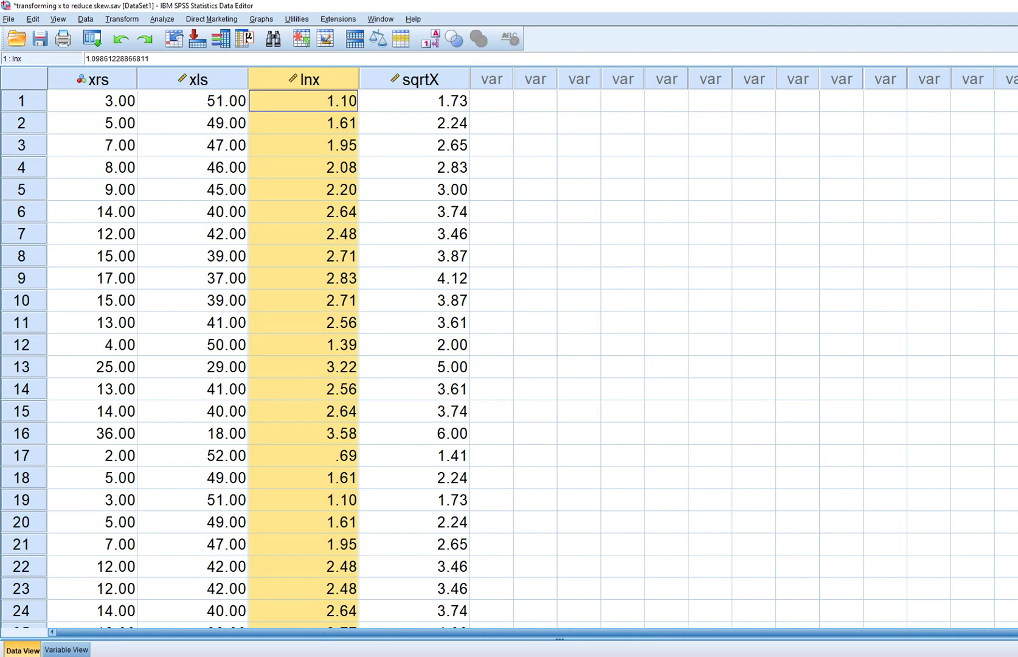
pyautogui.click(413, 167)
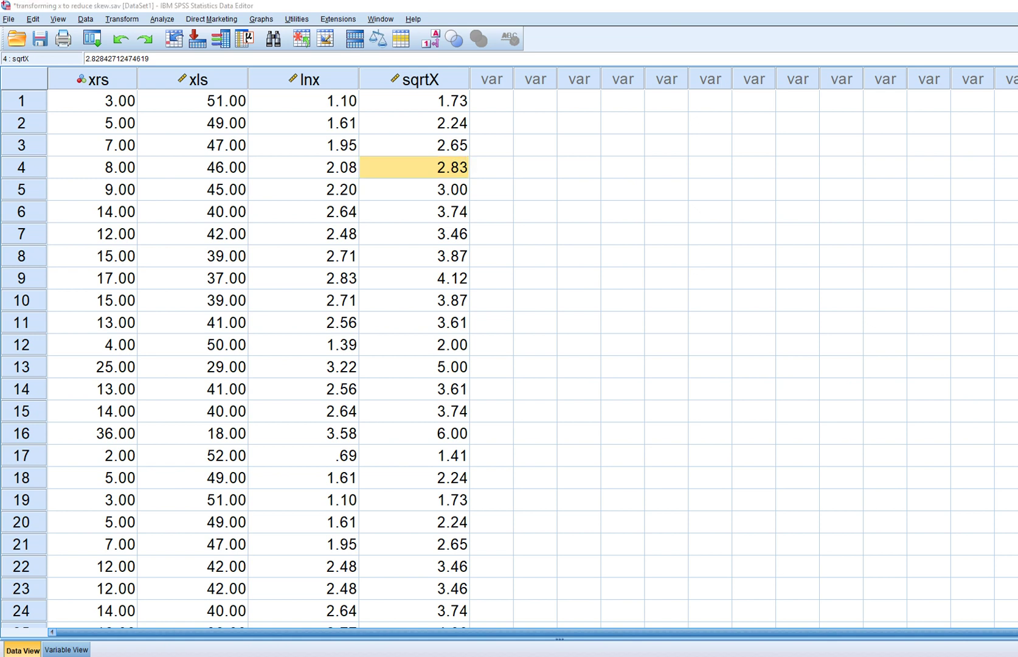
pyautogui.moveTo(603, 372)
pyautogui.mouseDown()
pyautogui.moveTo(652, 323)
pyautogui.moveTo(688, 244)
pyautogui.moveTo(833, 360)
pyautogui.moveTo(876, 369)
pyautogui.mouseUp()
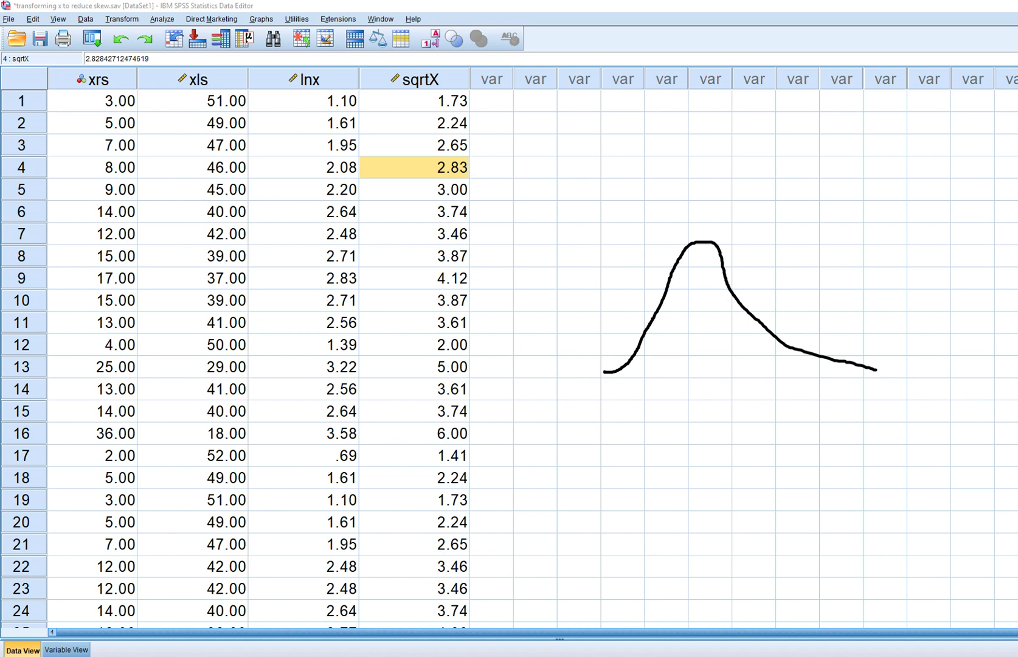
pyautogui.moveTo(875, 346)
pyautogui.mouseDown()
pyautogui.moveTo(815, 329)
pyautogui.moveTo(818, 339)
pyautogui.mouseUp()
pyautogui.moveTo(867, 321)
pyautogui.mouseDown()
pyautogui.moveTo(832, 304)
pyautogui.moveTo(765, 331)
pyautogui.moveTo(814, 404)
pyautogui.moveTo(888, 355)
pyautogui.moveTo(865, 320)
pyautogui.mouseUp()
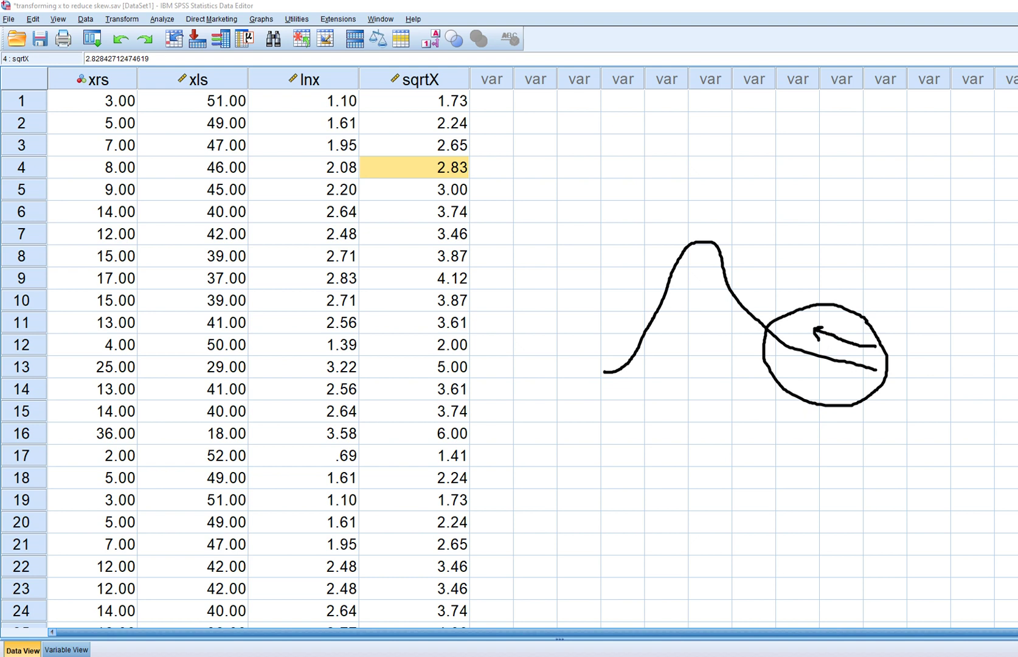
pyautogui.press('Escape')
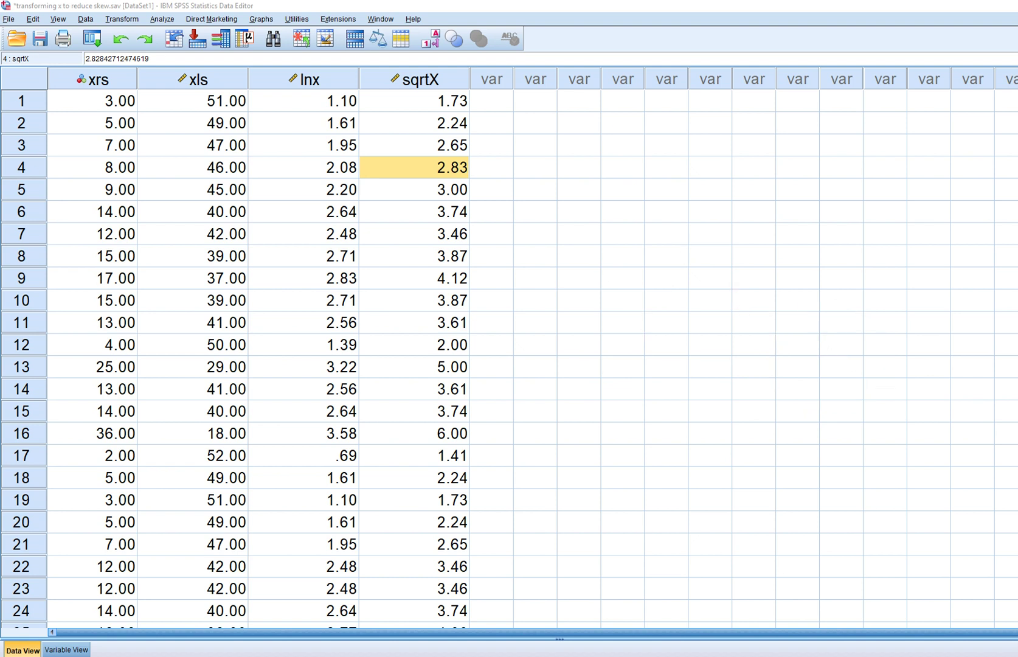
pyautogui.click(303, 79)
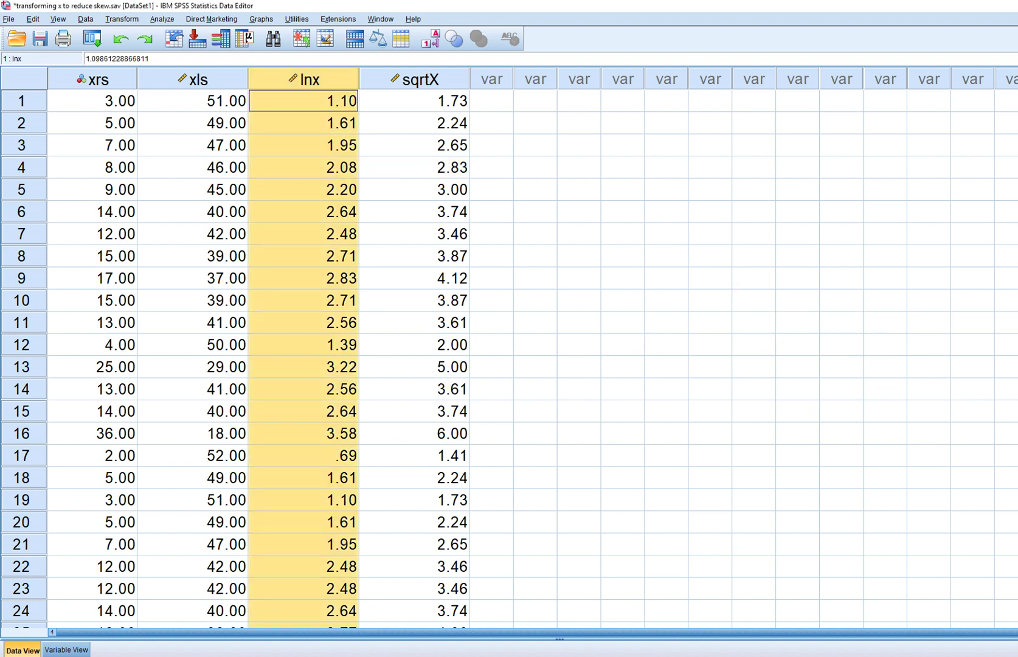
pyautogui.click(414, 79)
pyautogui.click(414, 100)
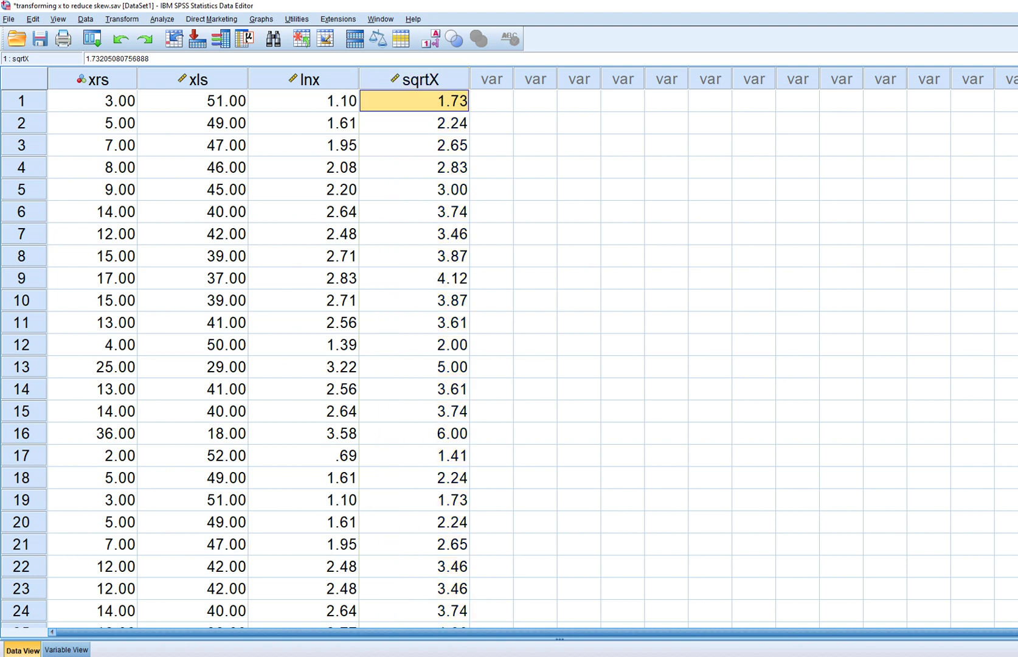
# Step: Set up an Explore analysis with lnx and sqrtX added to the dependent variables alongside xrs
pyautogui.click(162, 19)
pyautogui.moveTo(201, 47)
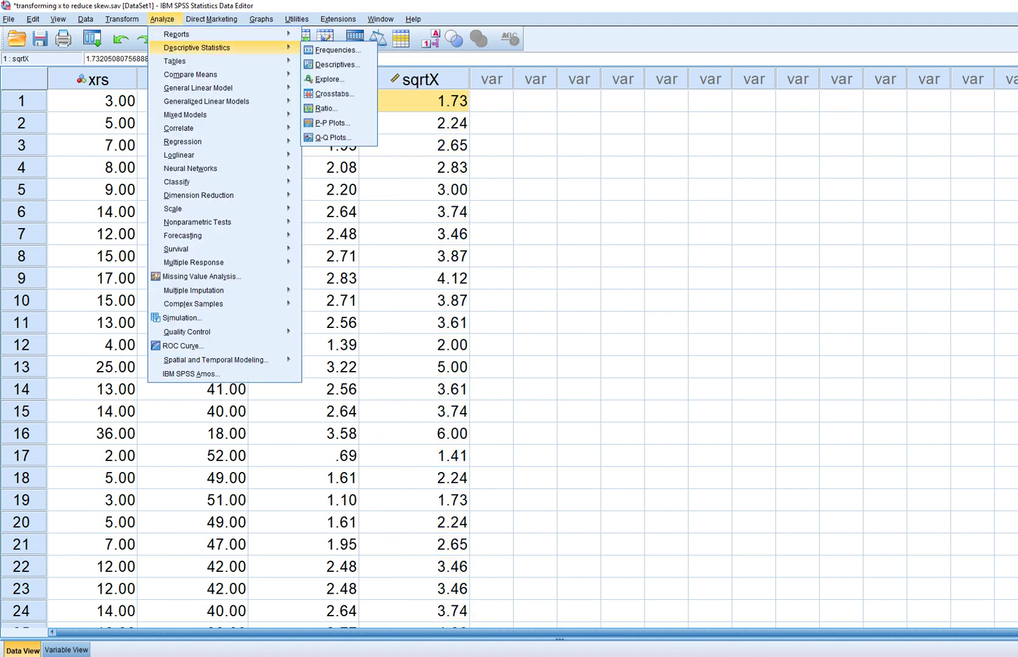
pyautogui.click(329, 79)
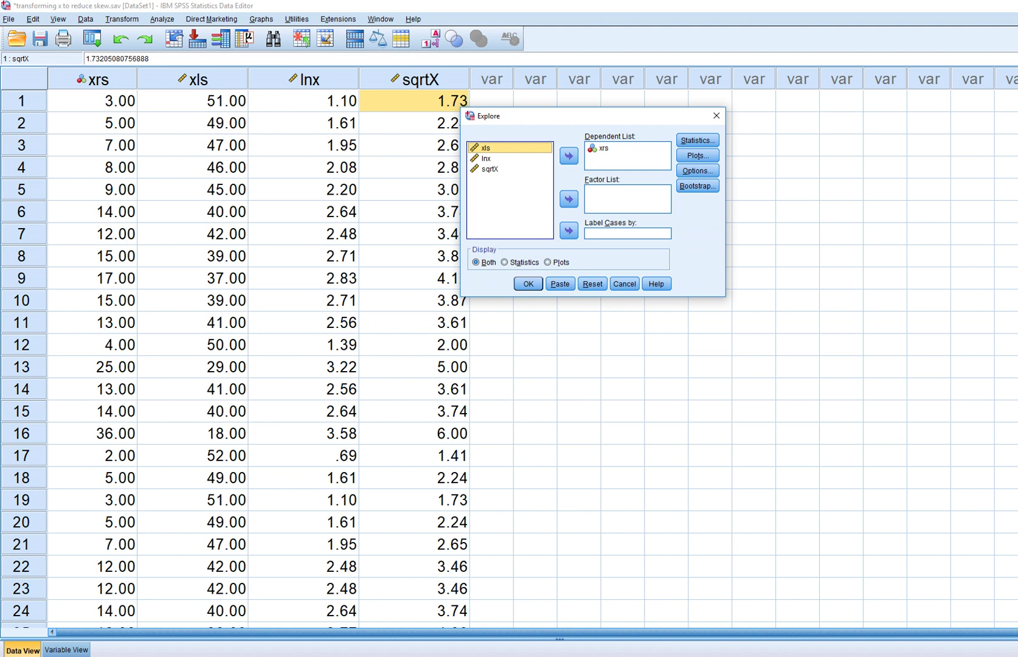
pyautogui.click(510, 158)
pyautogui.click(569, 155)
pyautogui.click(510, 158)
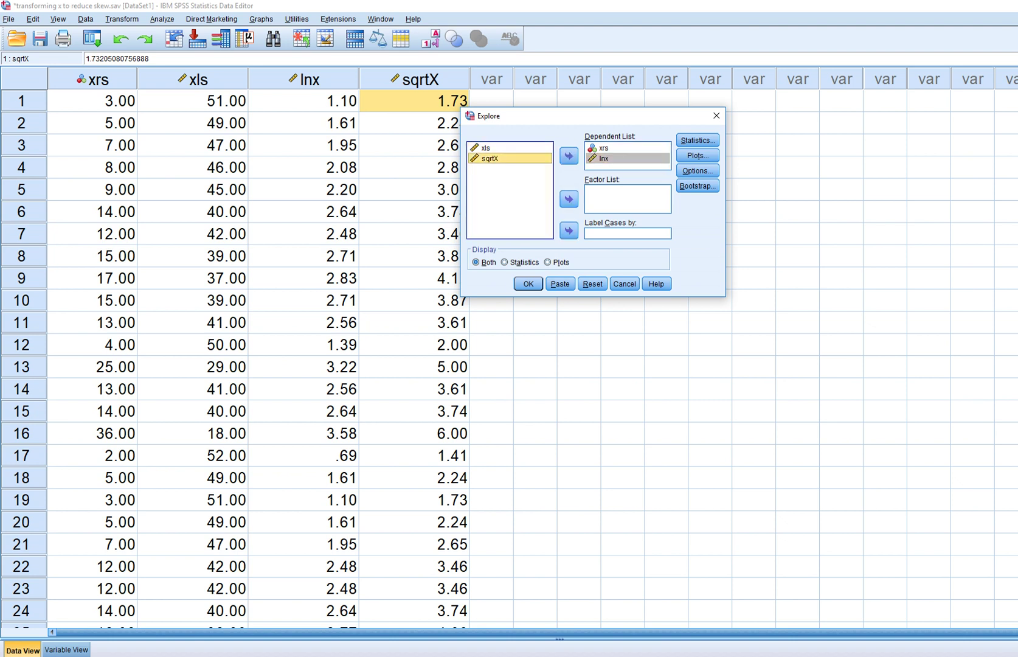
pyautogui.click(569, 155)
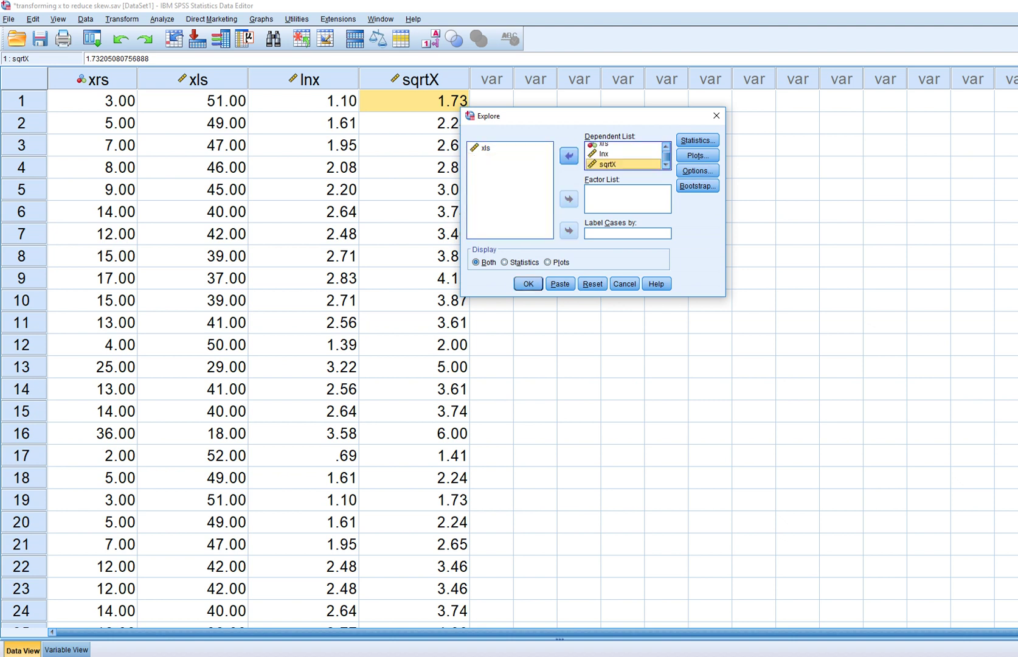
# Step: Keep the stem-and-leaf, histogram and normality plots with tests options and run the Explore analysis
pyautogui.click(697, 155)
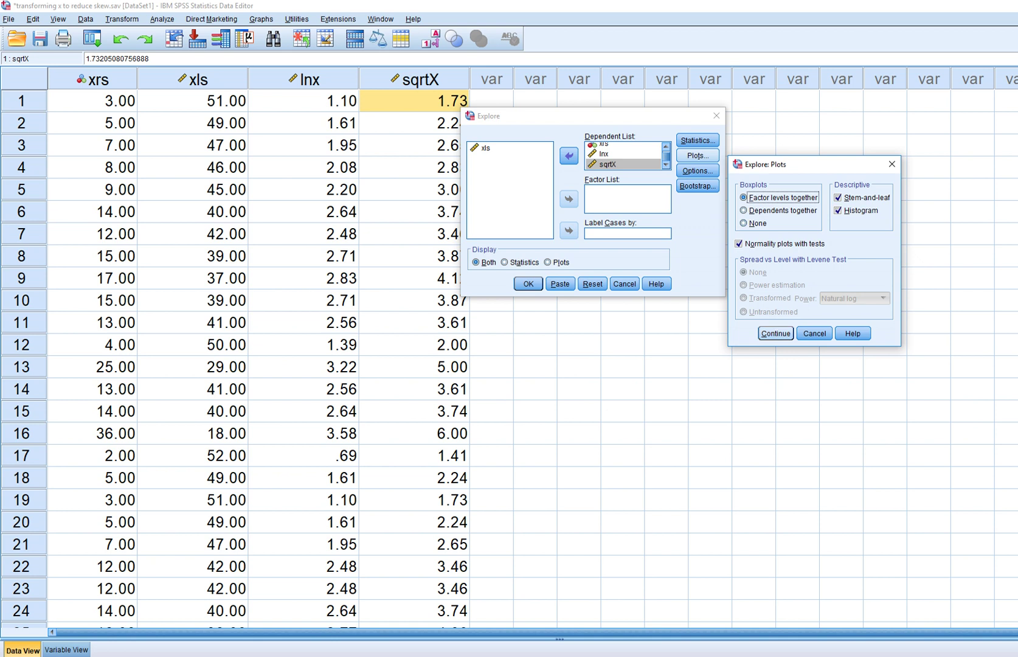
pyautogui.click(775, 333)
pyautogui.click(528, 283)
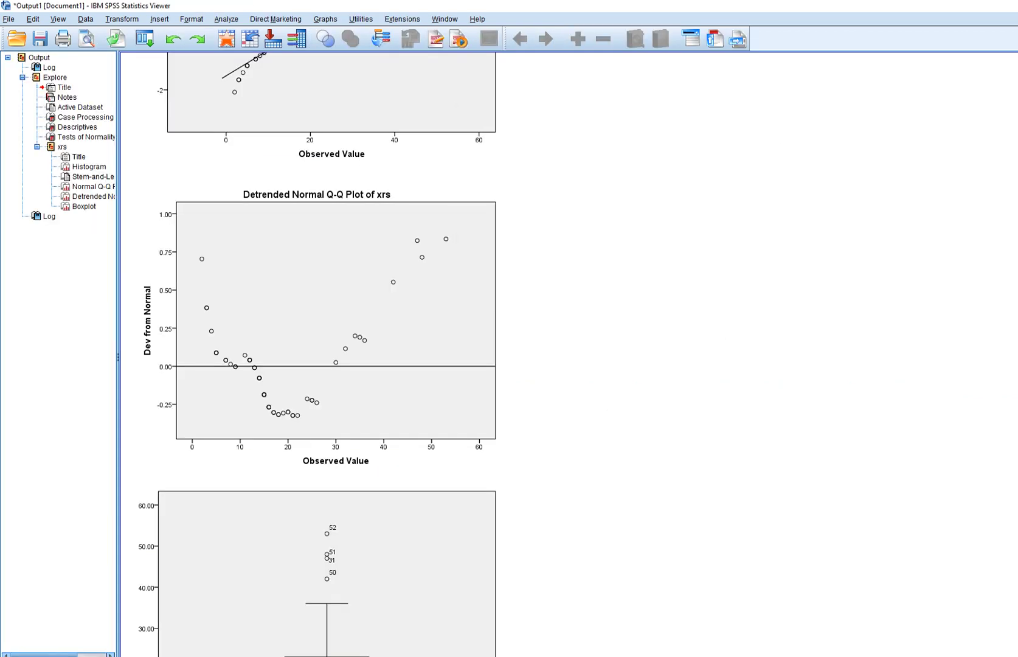
# Step: Compare the skewness statistics of xrs, lnx and sqrtX in the new Descriptives table
pyautogui.scroll(-5, 261, 353)
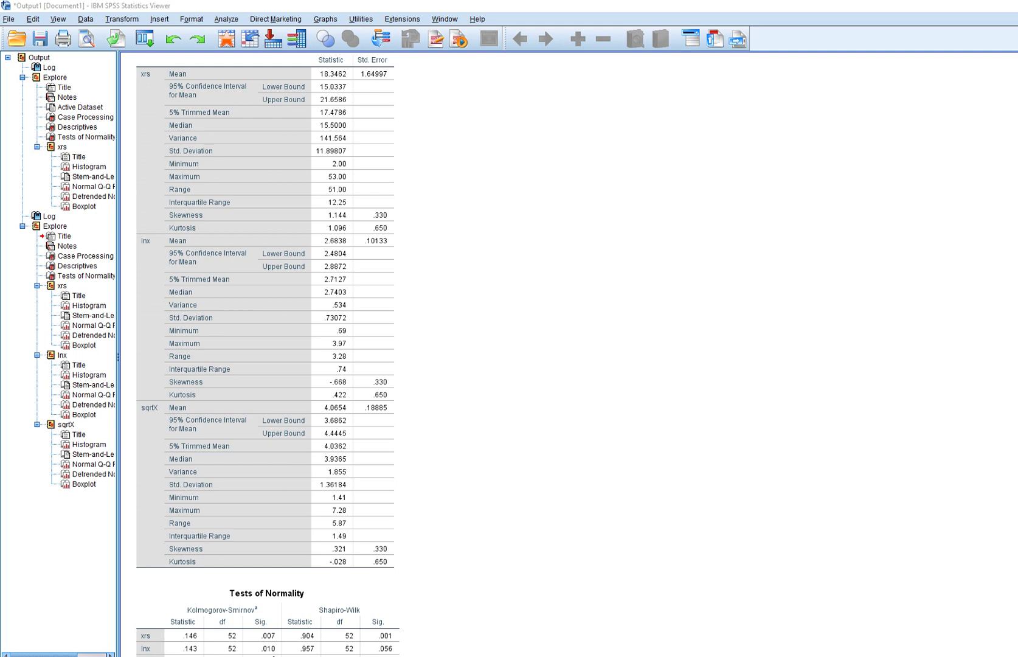
pyautogui.moveTo(320, 221); pyautogui.dragTo(358, 220)
pyautogui.moveTo(135, 80); pyautogui.dragTo(162, 80)
pyautogui.moveTo(132, 252); pyautogui.dragTo(156, 250)
pyautogui.moveTo(330, 389); pyautogui.dragTo(355, 389)
pyautogui.moveTo(137, 420); pyautogui.dragTo(161, 420)
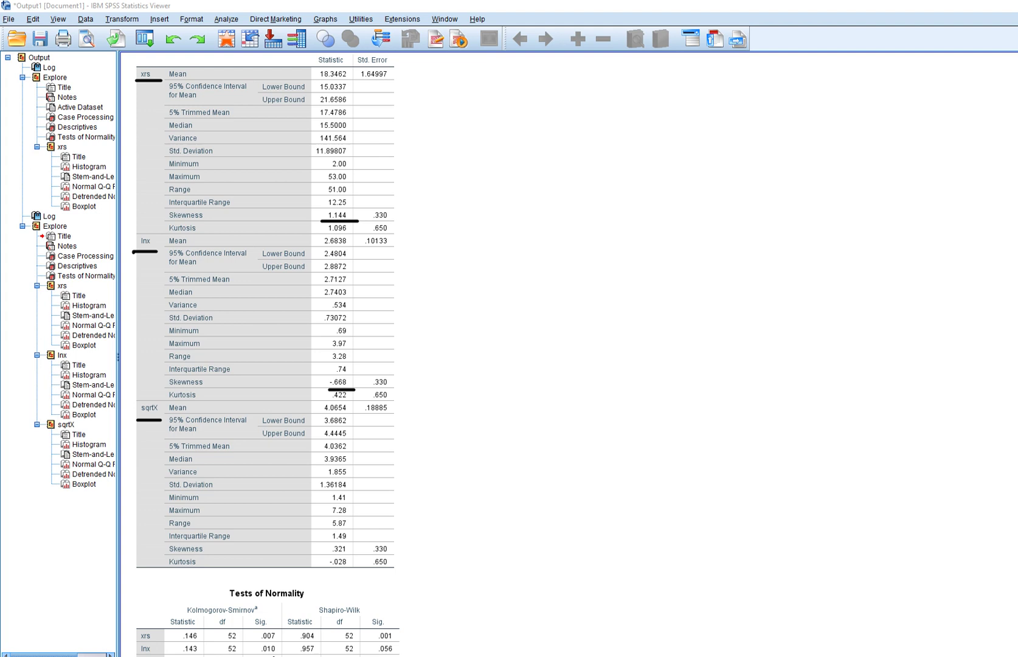
pyautogui.moveTo(329, 555); pyautogui.dragTo(355, 554)
pyautogui.press('Escape')
pyautogui.scroll(-10, 267, 353)
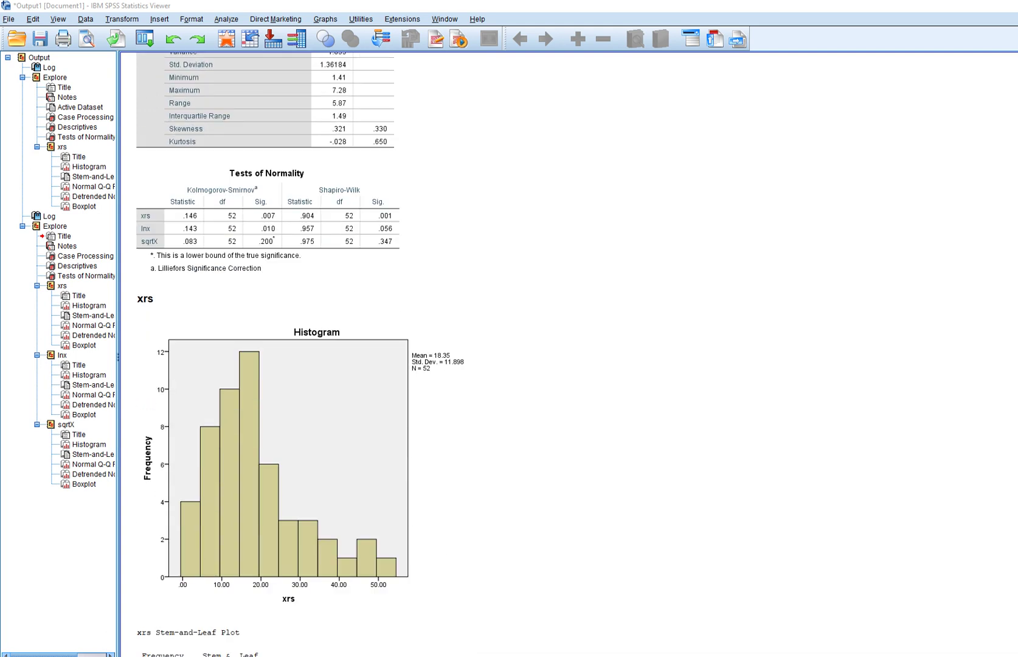
pyautogui.scroll(8, 267, 353)
pyautogui.click(268, 261)
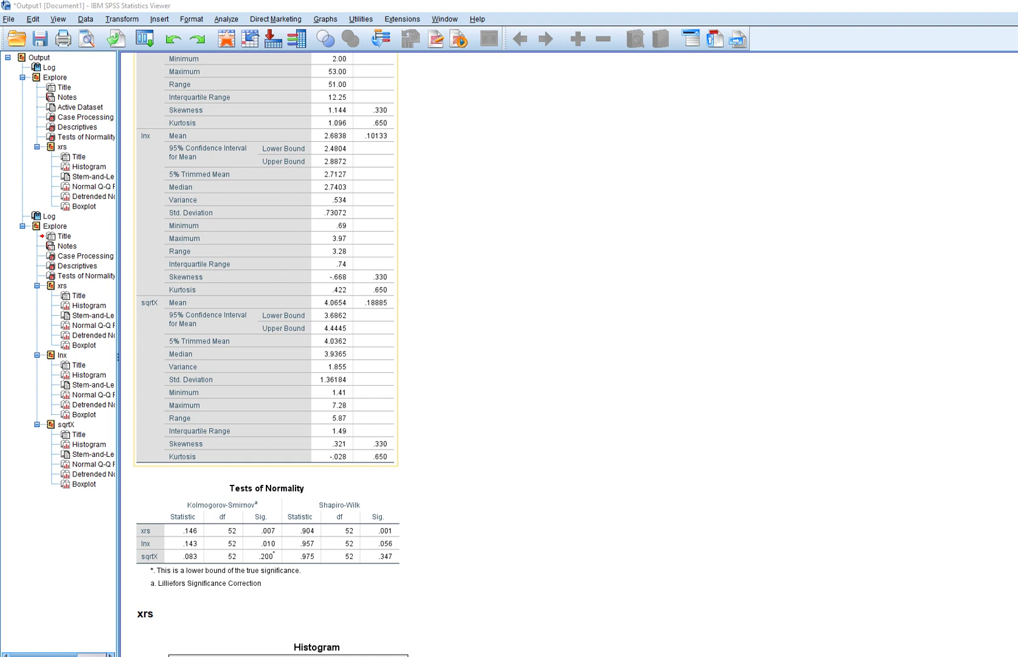
# Step: Compare the shapes of the xrs, lnx and sqrtX histograms in the Explore output
pyautogui.scroll(-9, 268, 352)
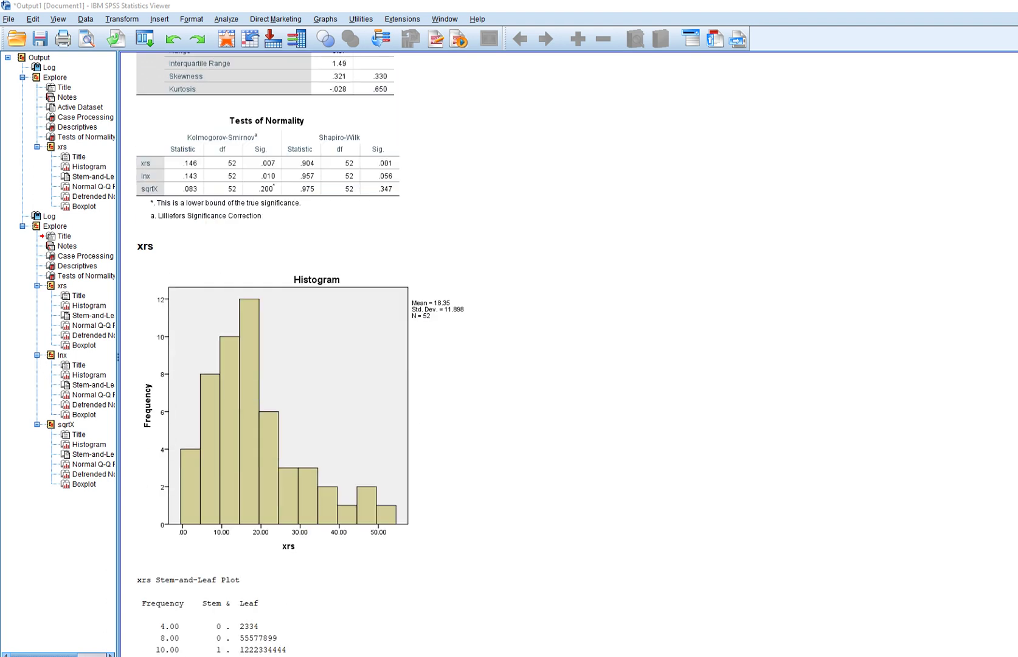
pyautogui.doubleClick(288, 405)
pyautogui.moveTo(168, 425)
pyautogui.mouseDown()
pyautogui.moveTo(256, 297)
pyautogui.moveTo(341, 415)
pyautogui.moveTo(408, 473)
pyautogui.mouseUp()
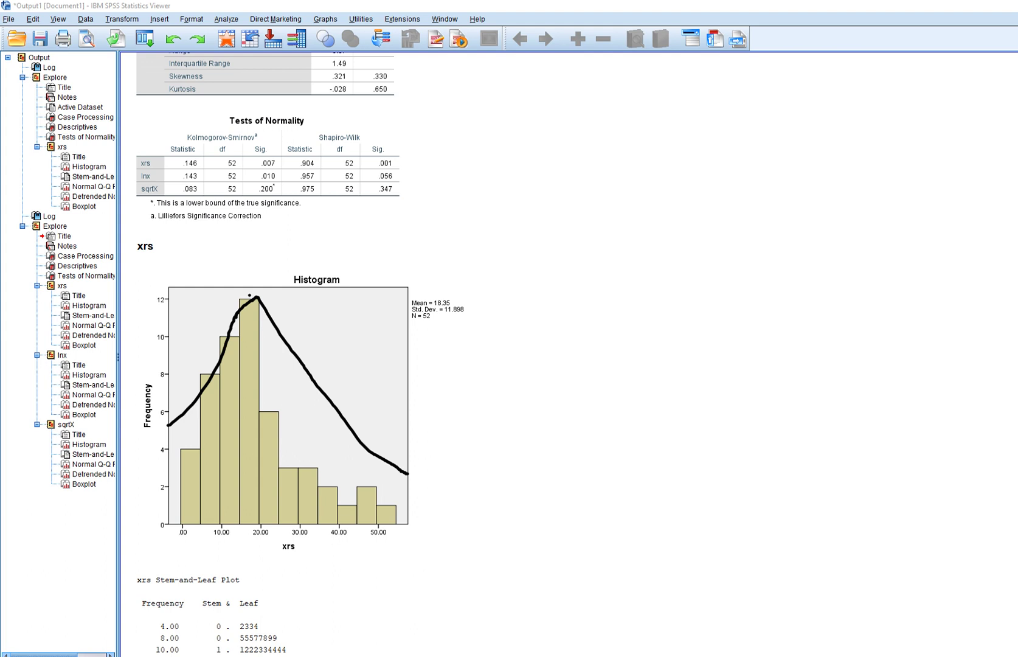
pyautogui.press('Escape')
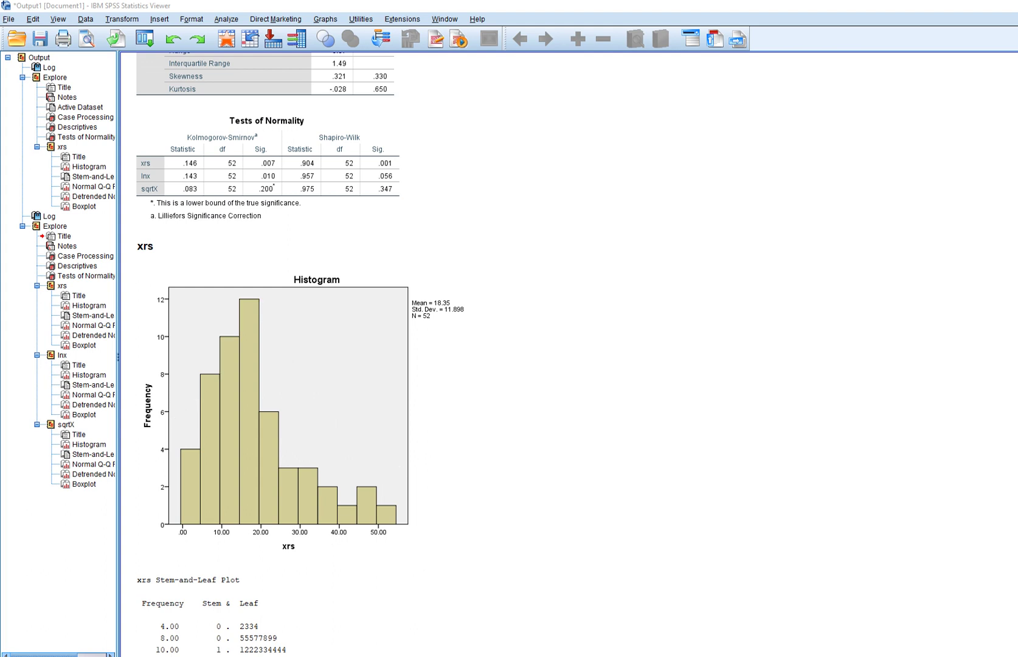
pyautogui.scroll(-20, 569, 353)
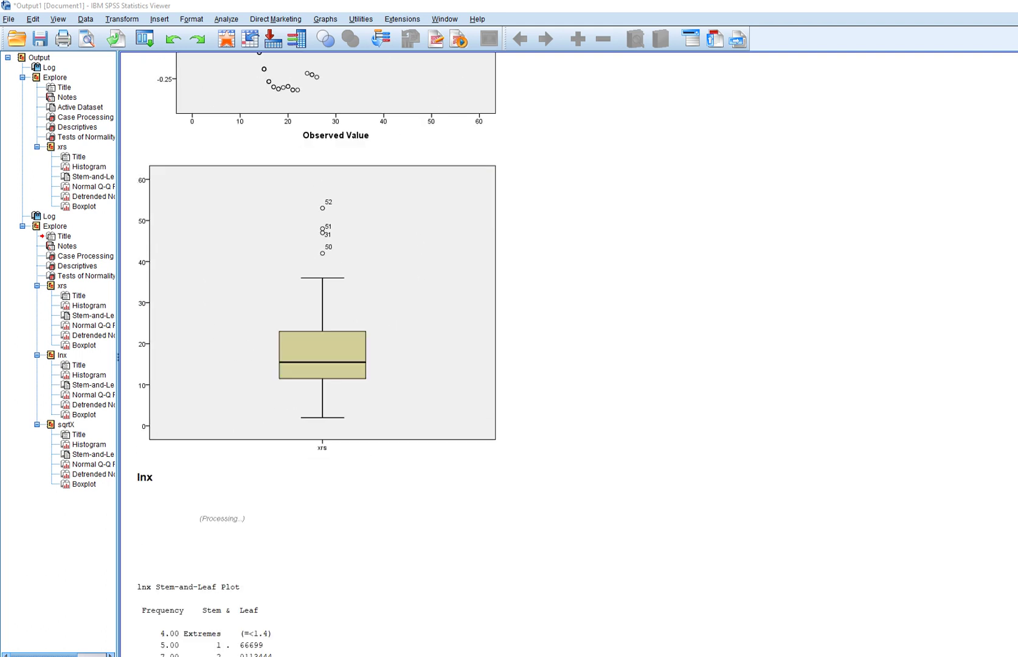
pyautogui.scroll(-5, 568, 353)
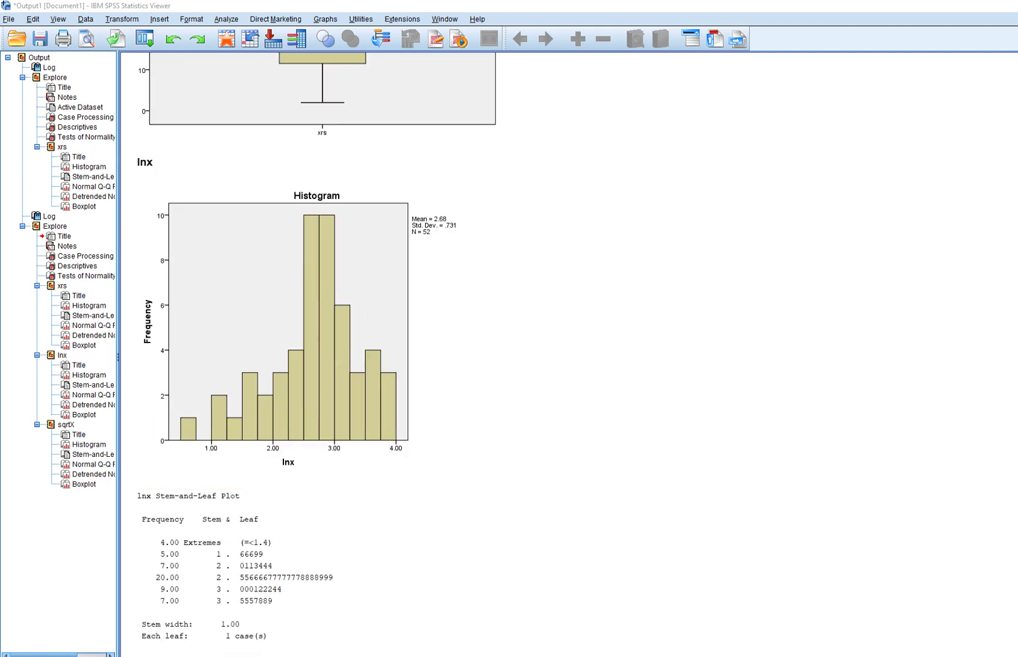
pyautogui.moveTo(334, 208)
pyautogui.mouseDown()
pyautogui.moveTo(298, 215)
pyautogui.moveTo(279, 315)
pyautogui.moveTo(179, 403)
pyautogui.mouseUp()
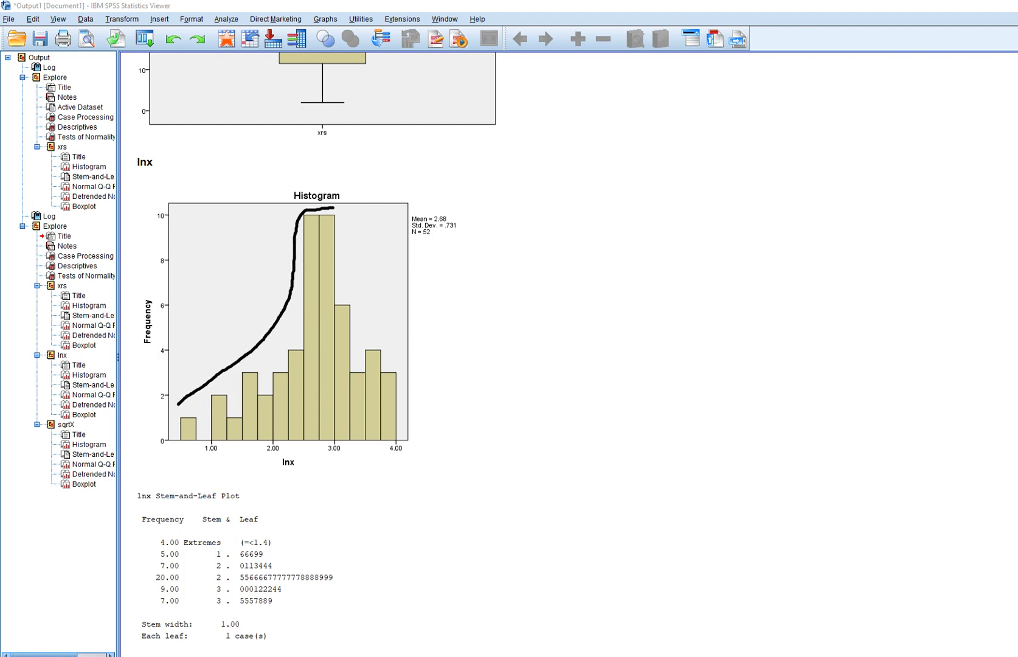
pyautogui.press('Escape')
pyautogui.scroll(-20, 570, 354)
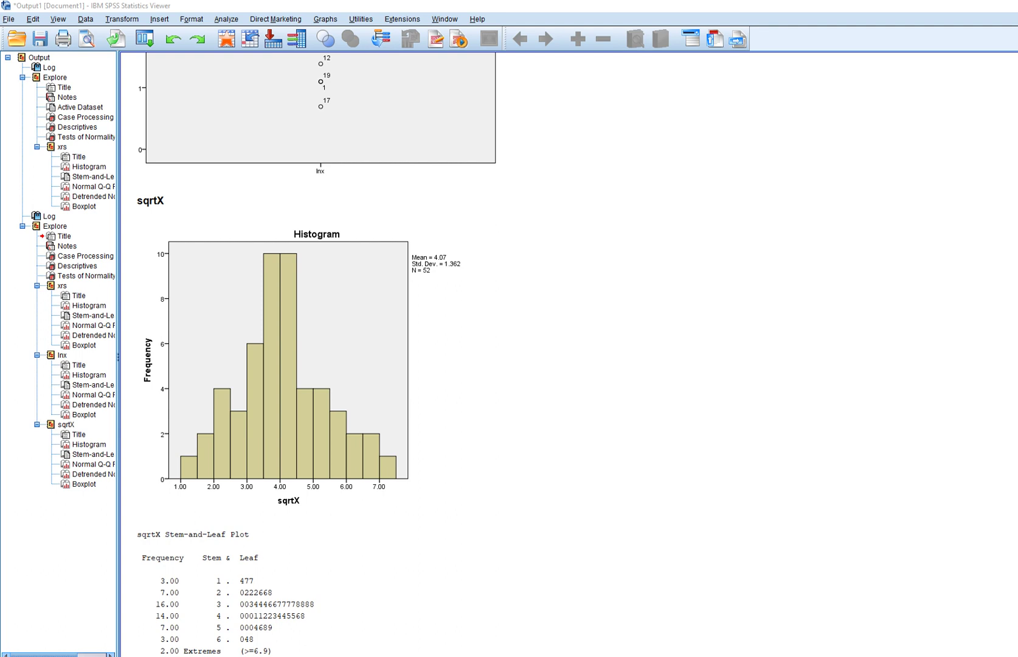
# Step: Examine the Kolmogorov-Smirnov and Shapiro-Wilk significance values for all three variables in the Tests of Normality table
pyautogui.scroll(20, 316, 353)
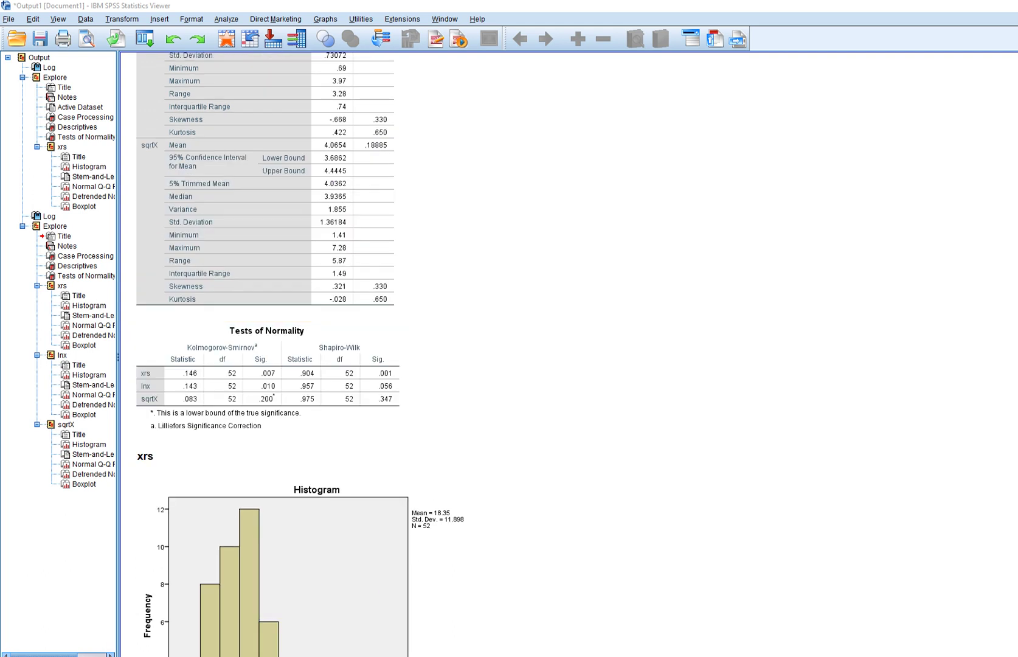
pyautogui.moveTo(199, 355); pyautogui.dragTo(369, 352)
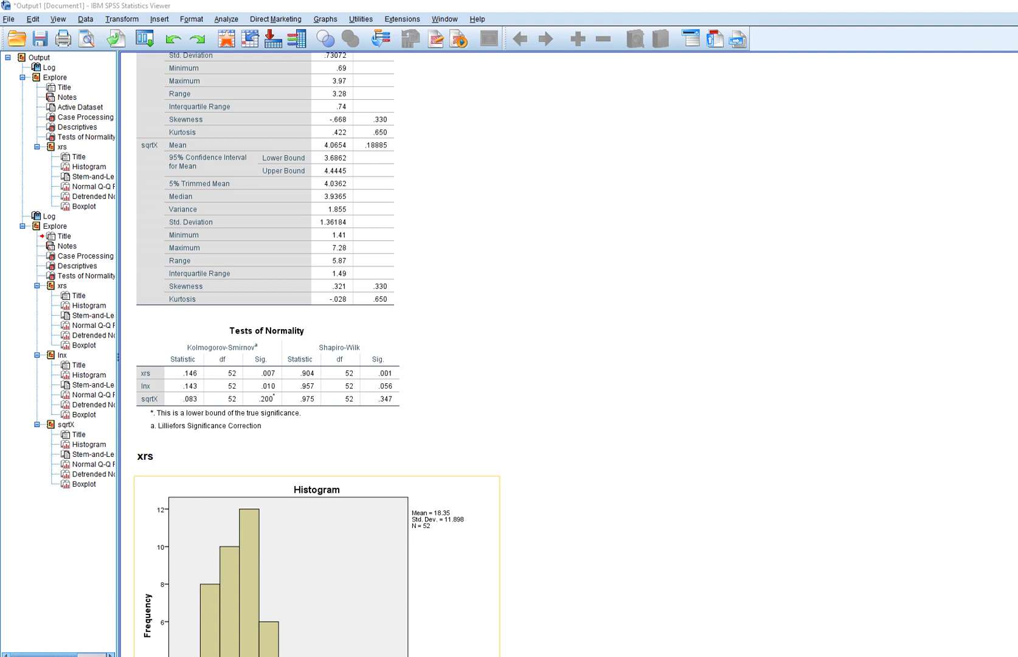
# Step: Return to the Data Editor and review the transformed sqrtX and lnx columns
pyautogui.moveTo(377, 654)
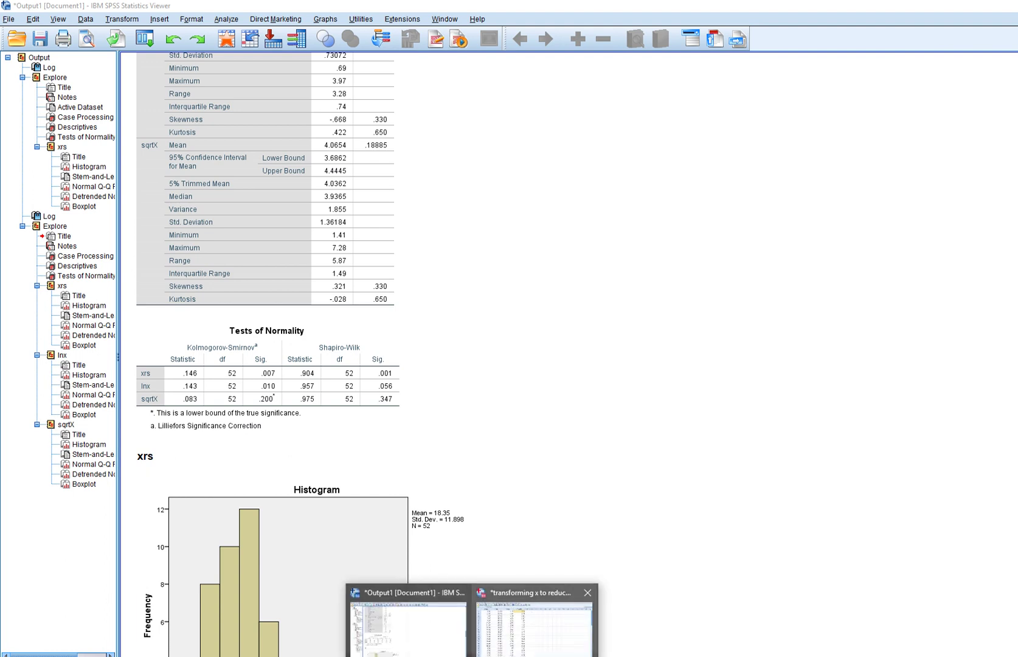
pyautogui.click(529, 617)
pyautogui.click(414, 79)
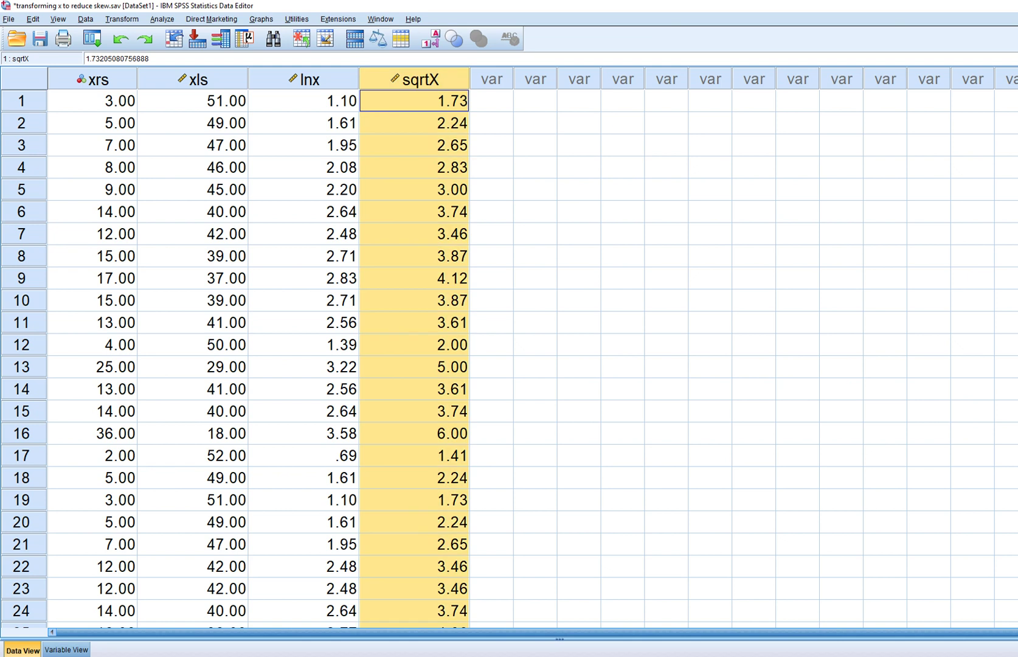
pyautogui.click(308, 79)
pyautogui.click(414, 167)
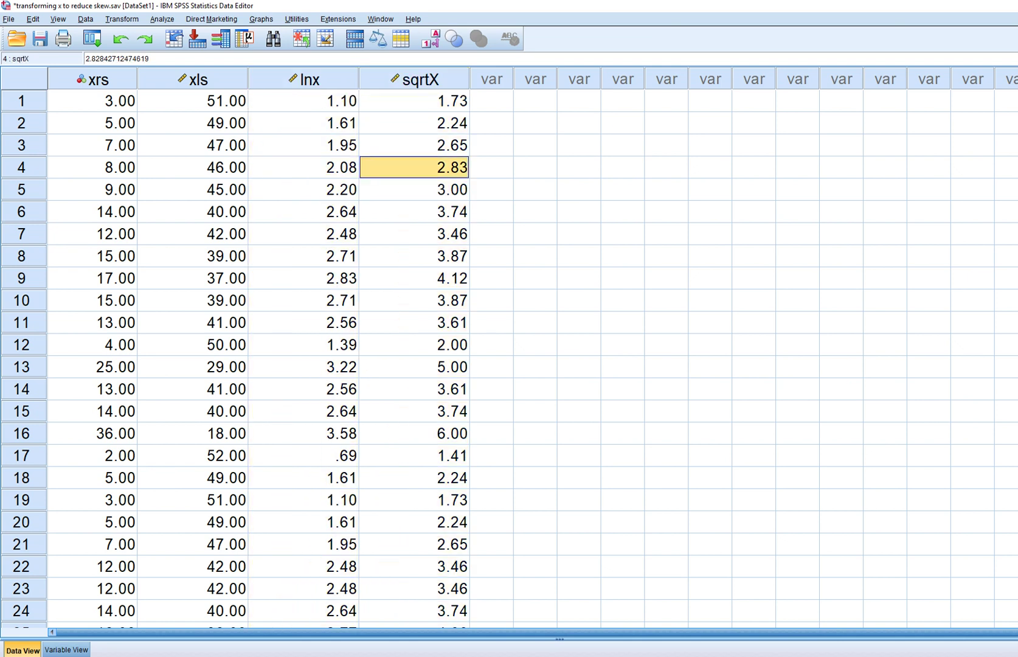